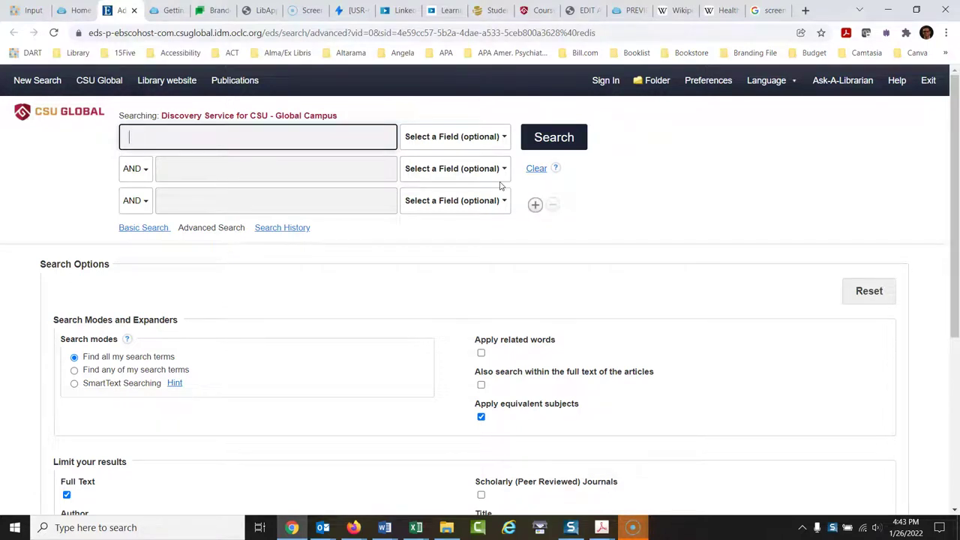
Search for leadership, returning 3,210,721 results led by 'Leadership: Touching Lives'
type("leadership")
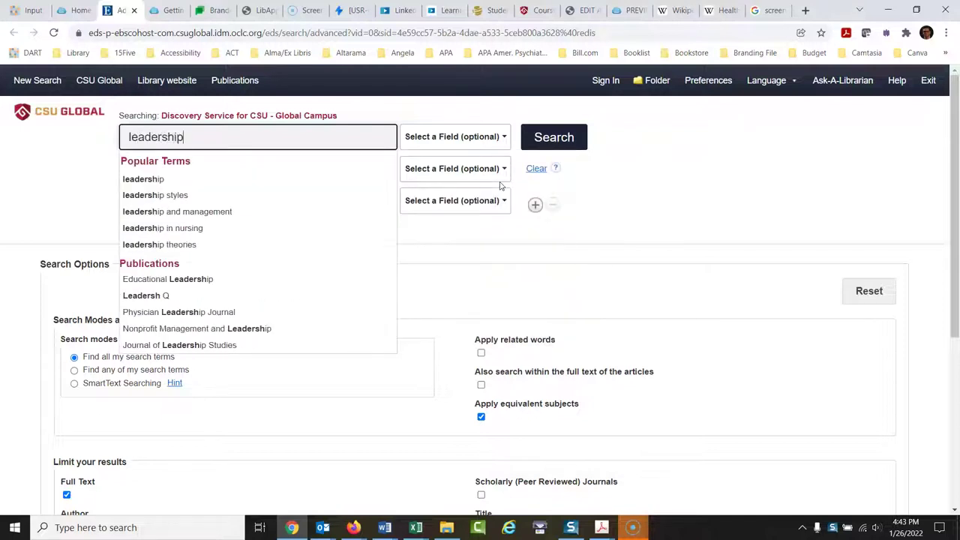
left_click(752, 184)
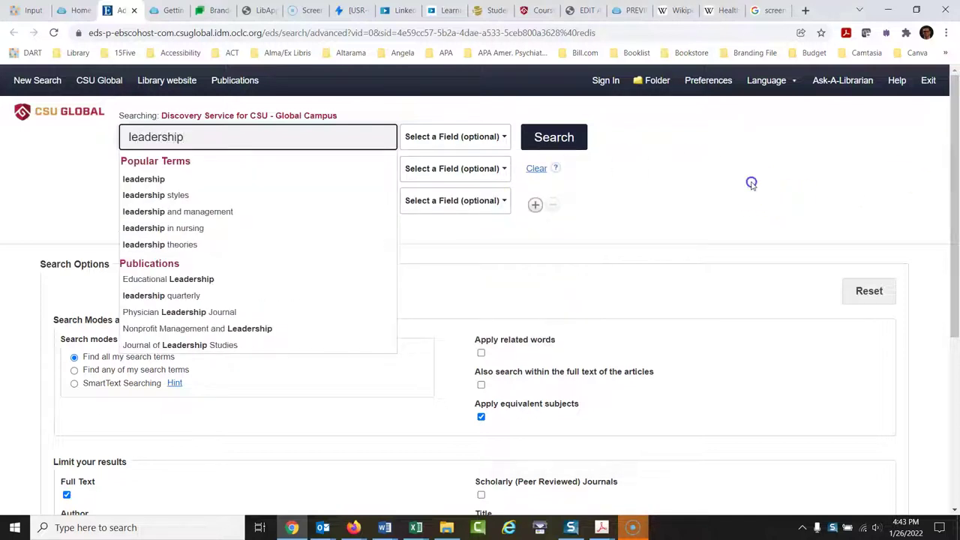
left_click(550, 151)
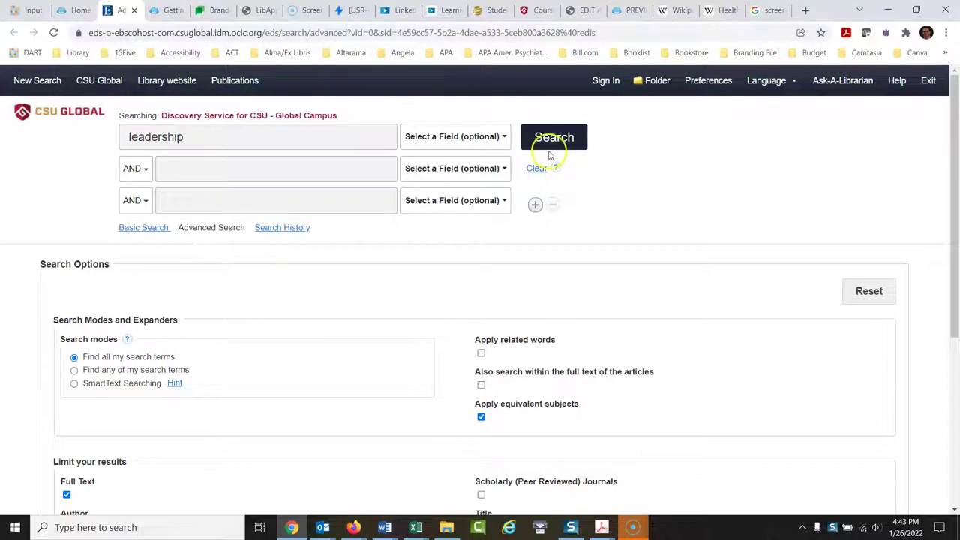
left_click(705, 171)
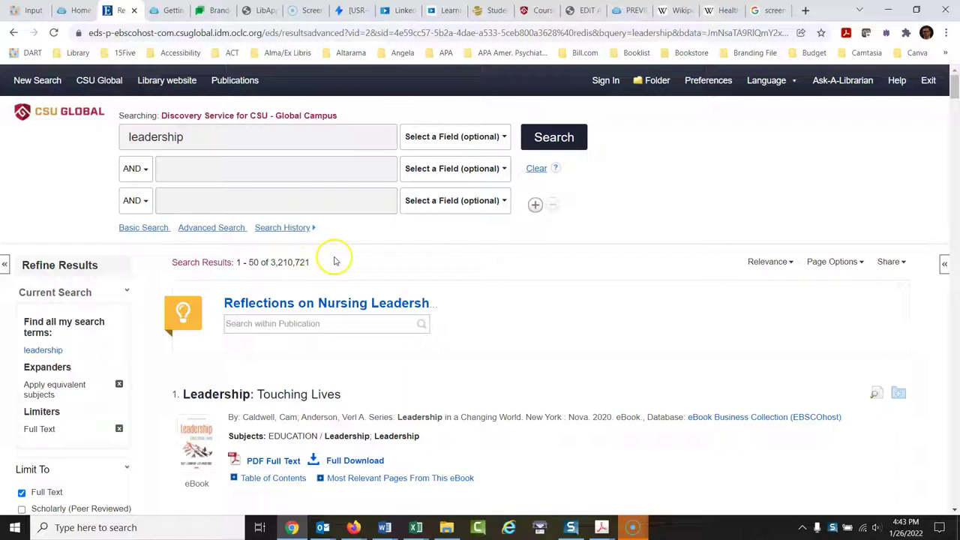
Add transformative as a second AND term and search, narrowing results to 5,414
left_click(206, 170)
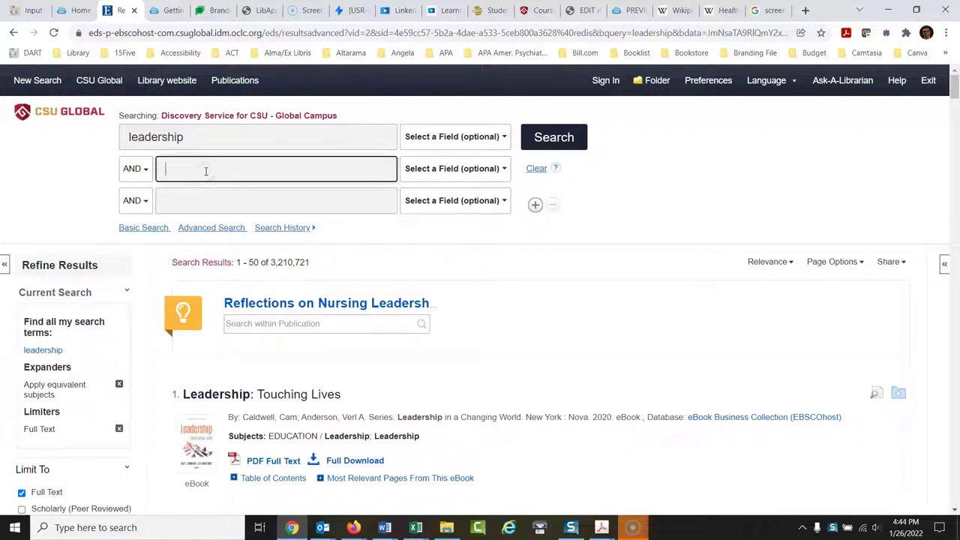
type("tran")
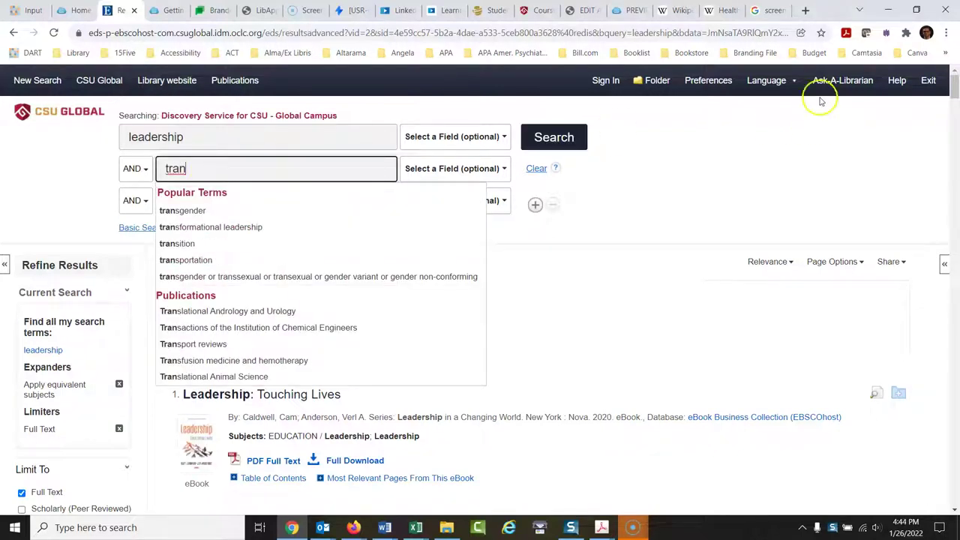
left_click(783, 154)
left_click(269, 169)
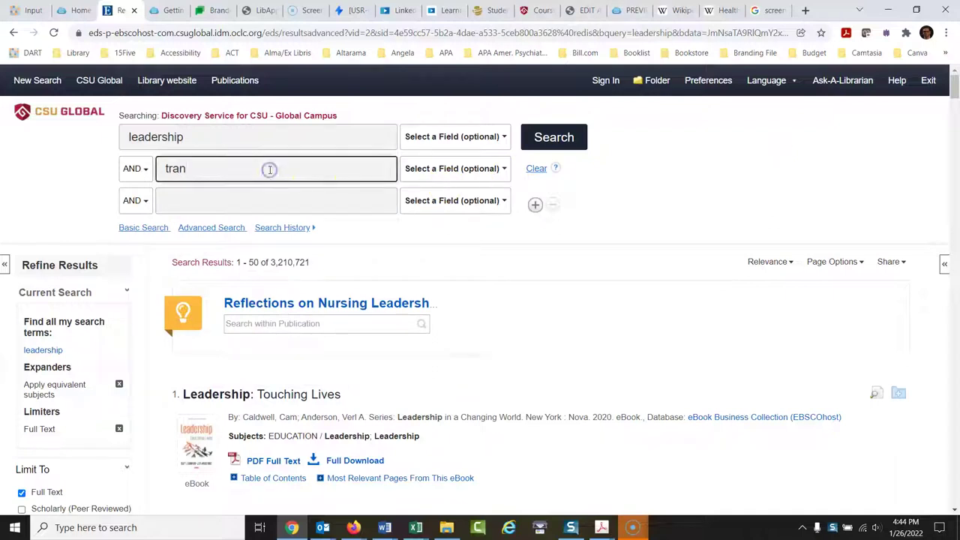
key("BackSpace")
key("BackSpace")
key("BackSpace")
key("BackSpace")
type("tr")
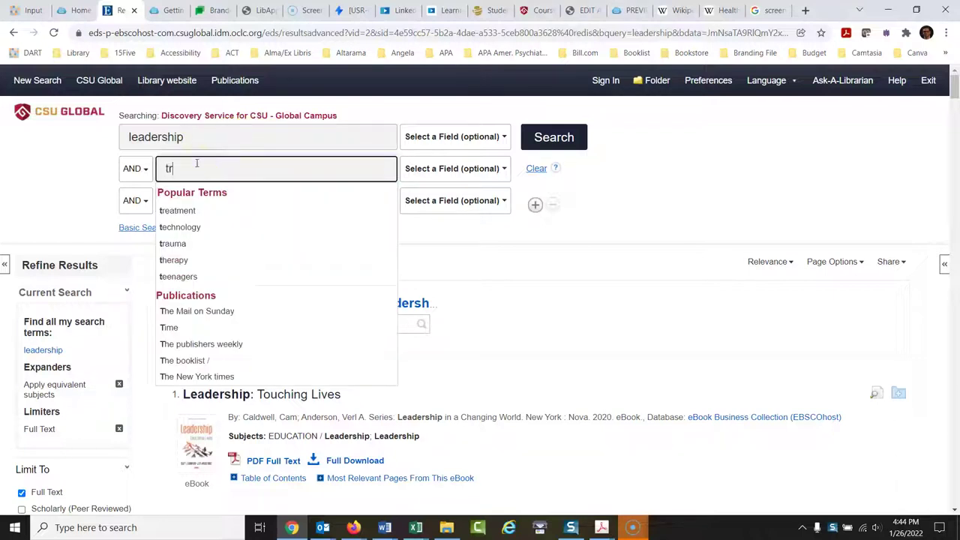
type("ansmo")
key("BackSpace")
key("BackSpace")
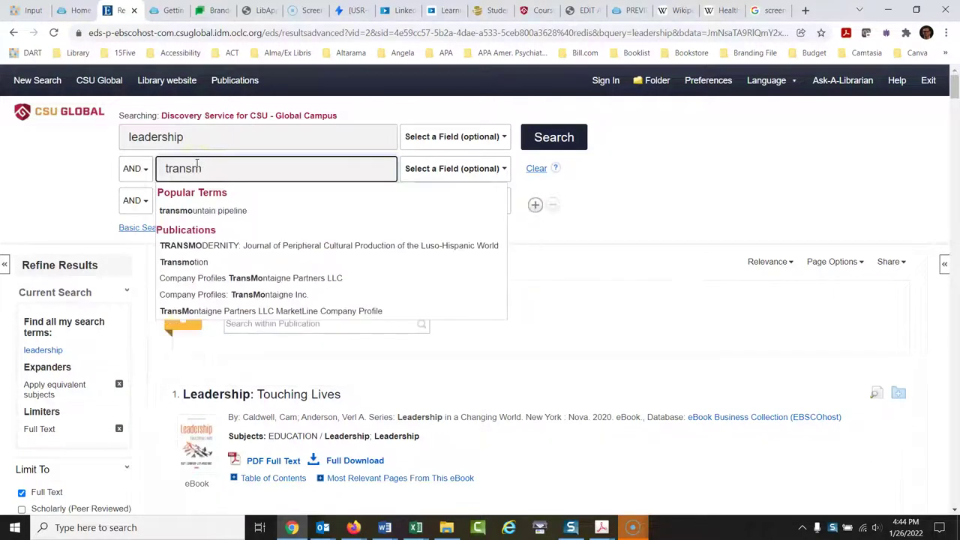
type("formative")
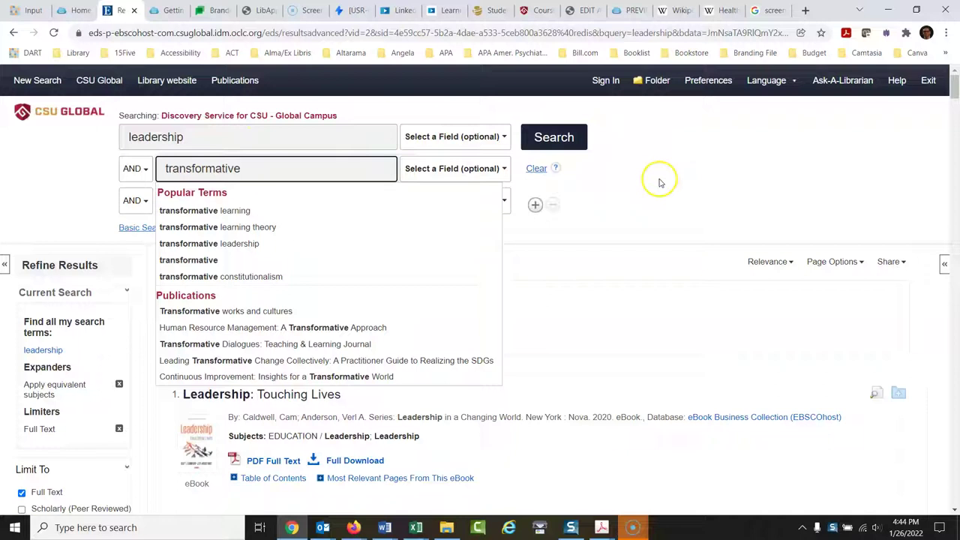
left_click(565, 144)
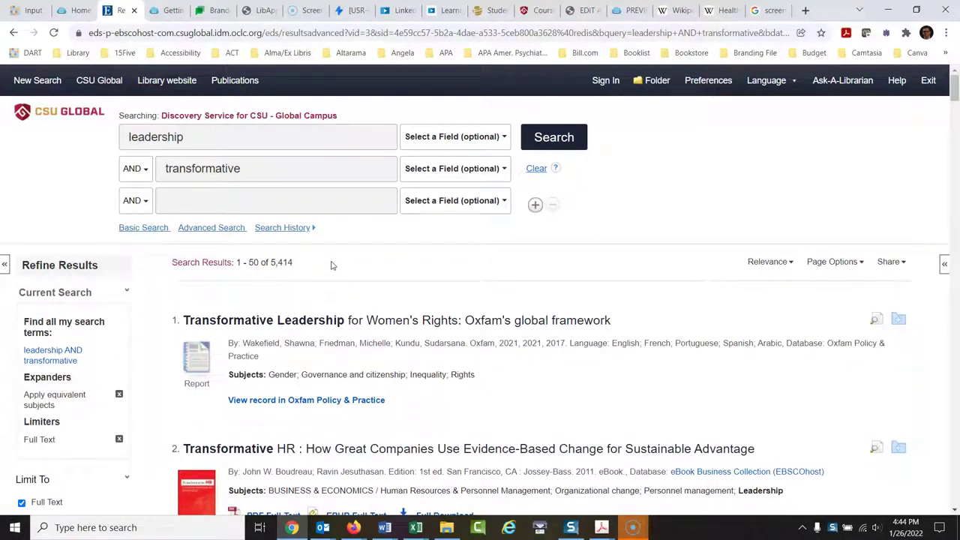
Shorten the second term to transformat* and rerun, widening results to 51,528
left_click(284, 168)
left_click(271, 166)
left_click(269, 169)
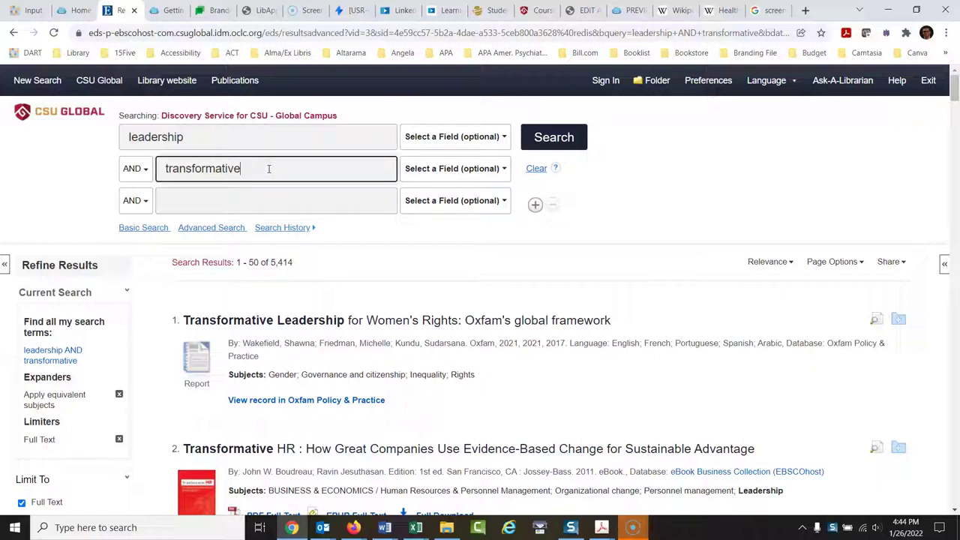
key("BackSpace")
key("BackSpace")
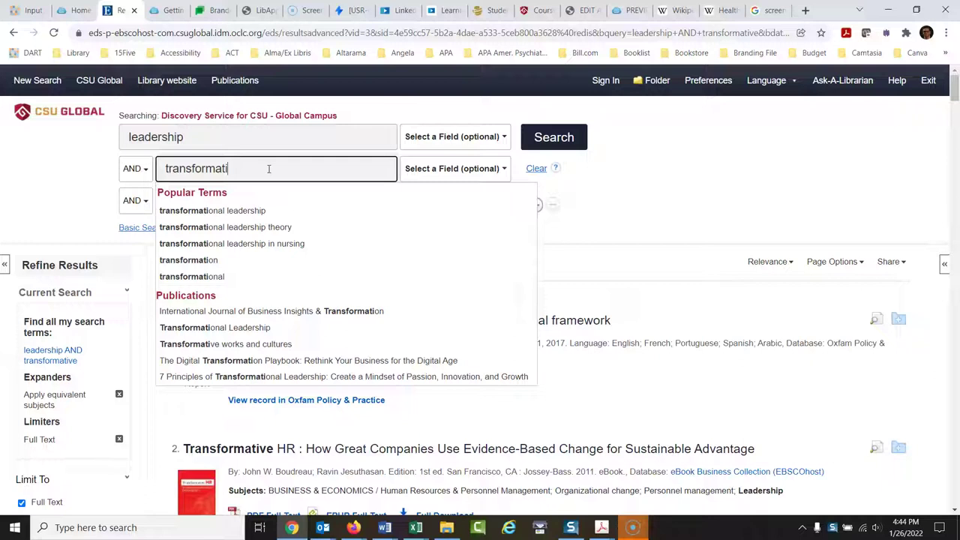
key("BackSpace")
key("BackSpace")
key("BackSpace")
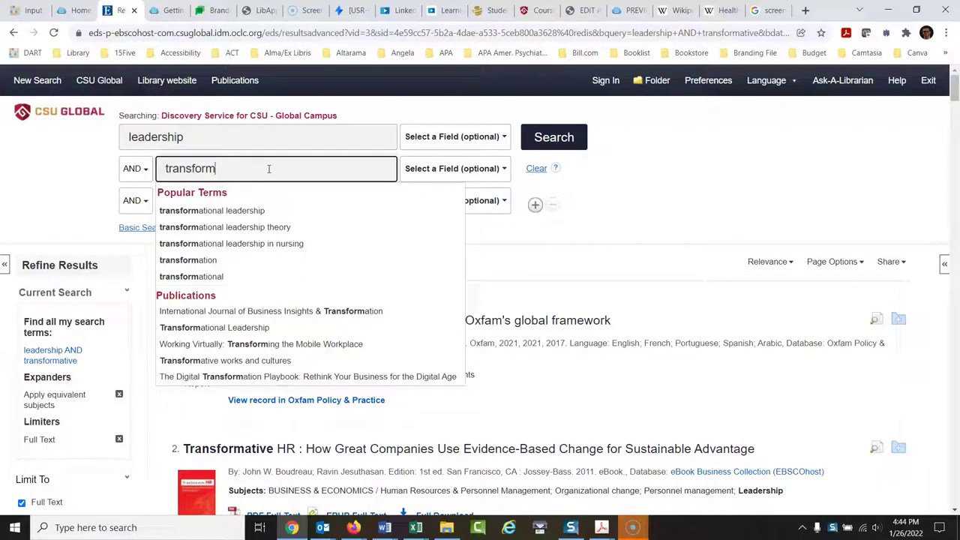
type("*")
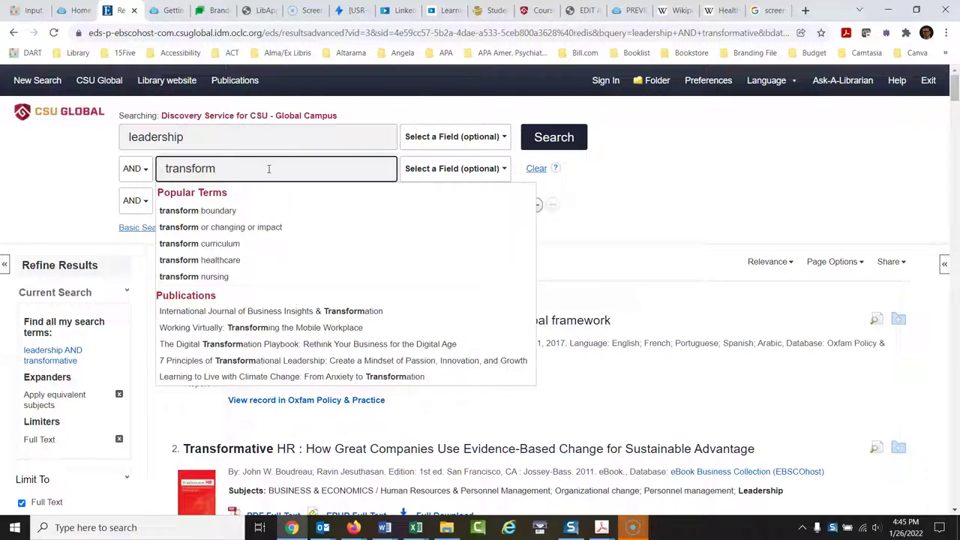
type("a")
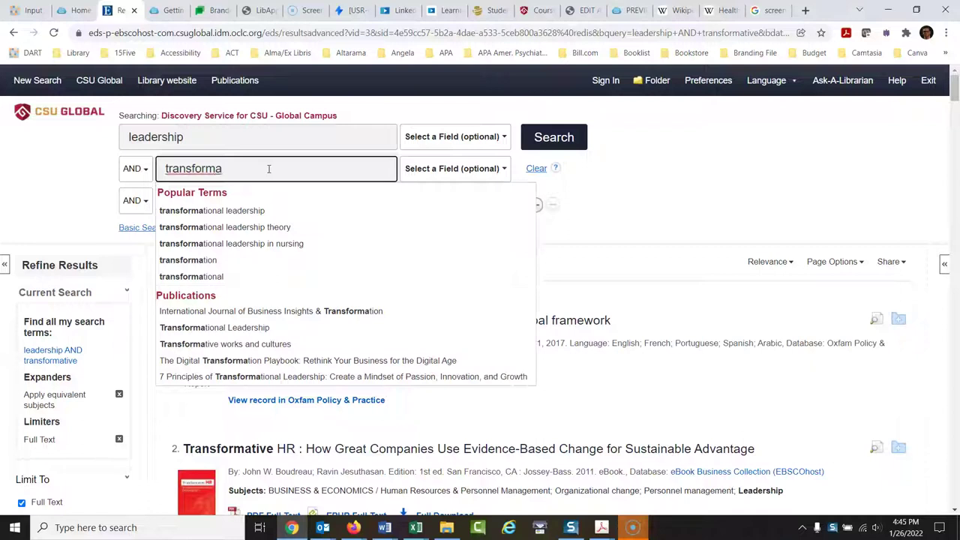
type("t")
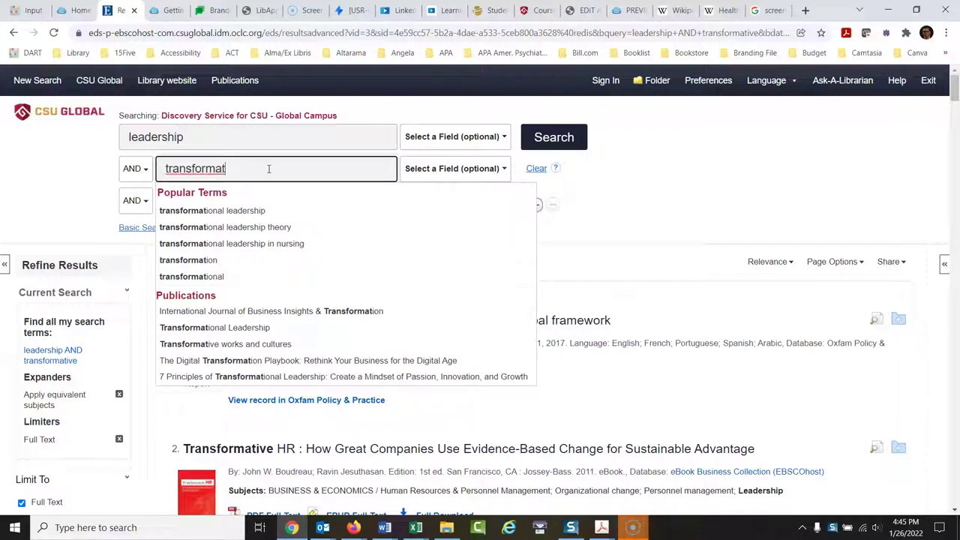
type("*")
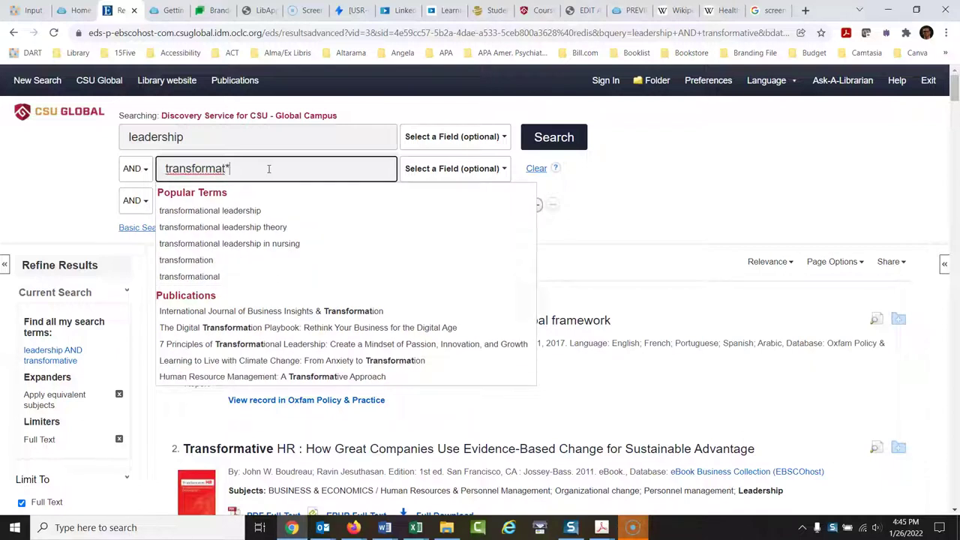
left_click(798, 189)
left_click(399, 194)
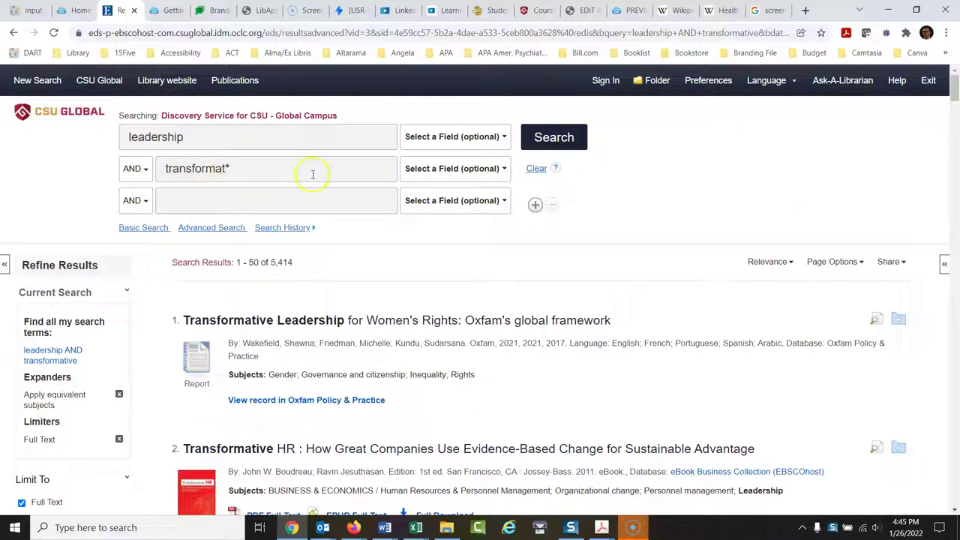
left_click(561, 143)
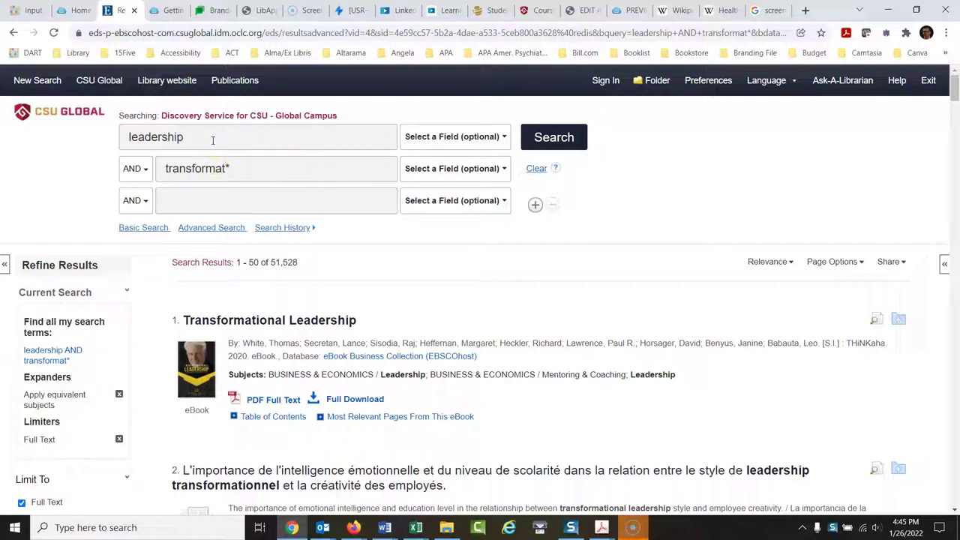
left_click(213, 140)
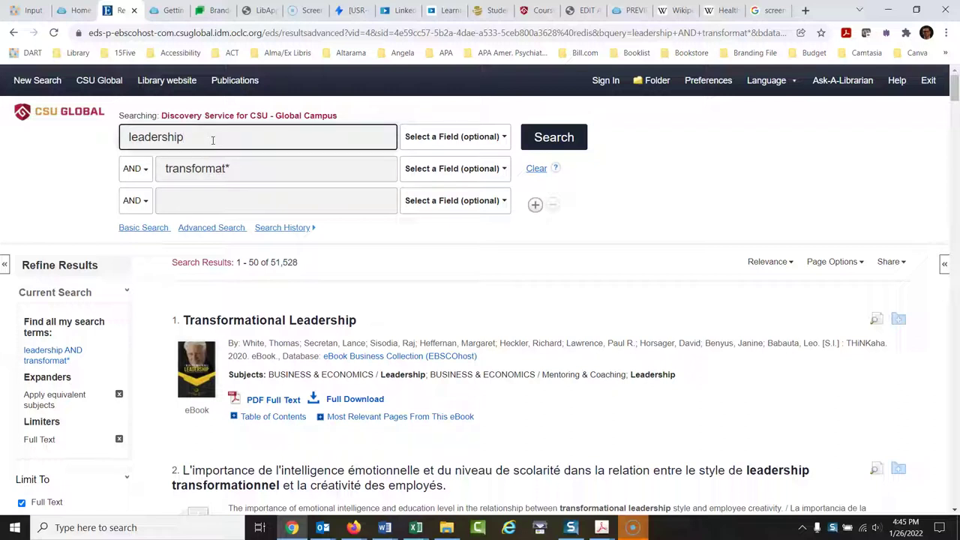
key("BackSpace")
key("BackSpace")
key("BackSpace")
key("BackSpace")
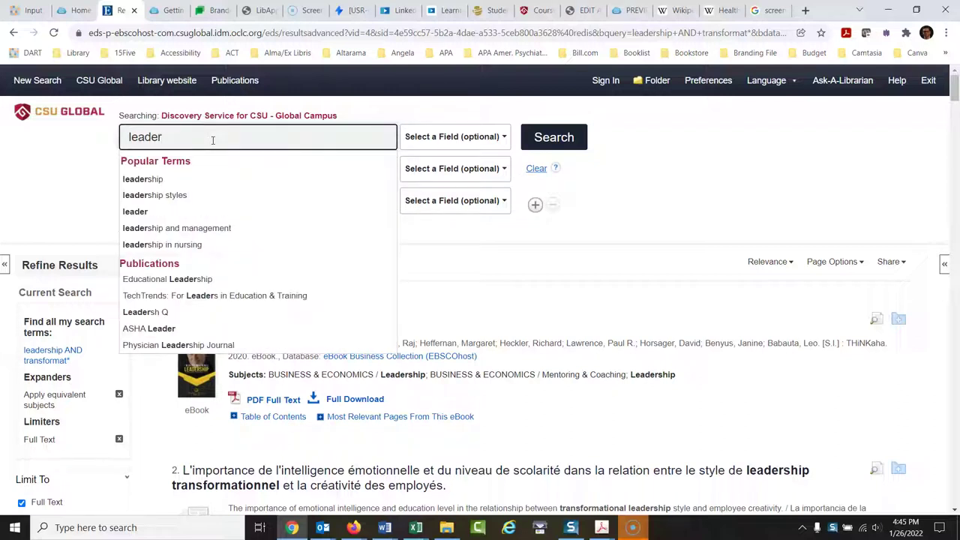
type("*")
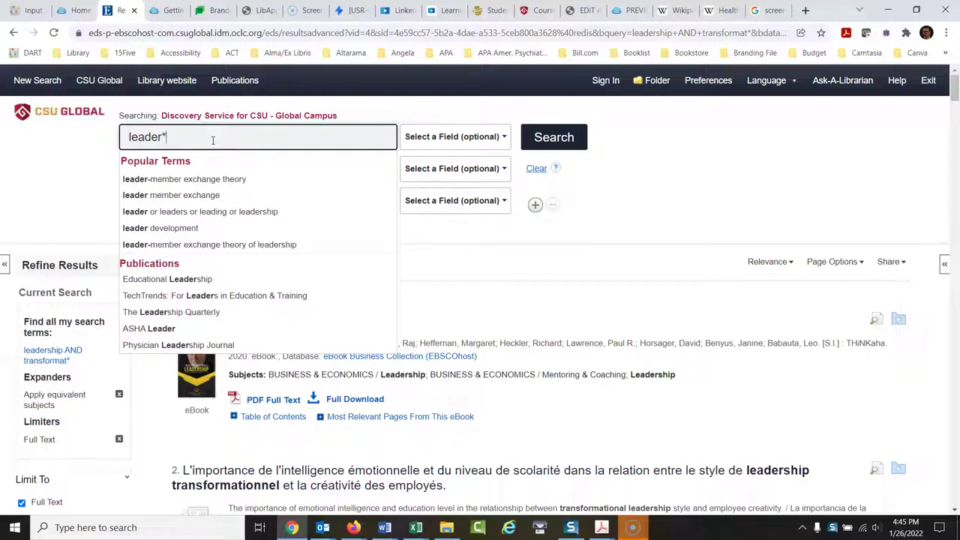
left_click(564, 136)
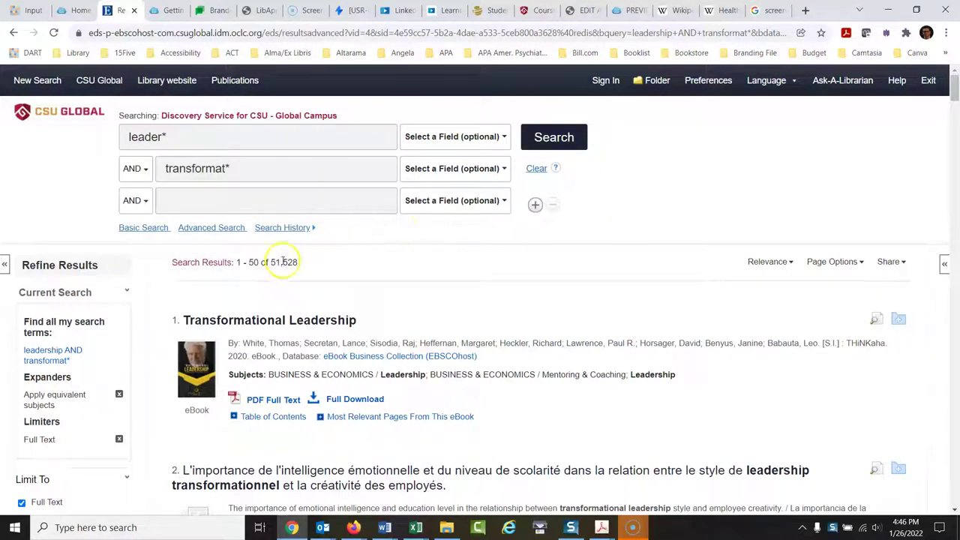
left_click(563, 140)
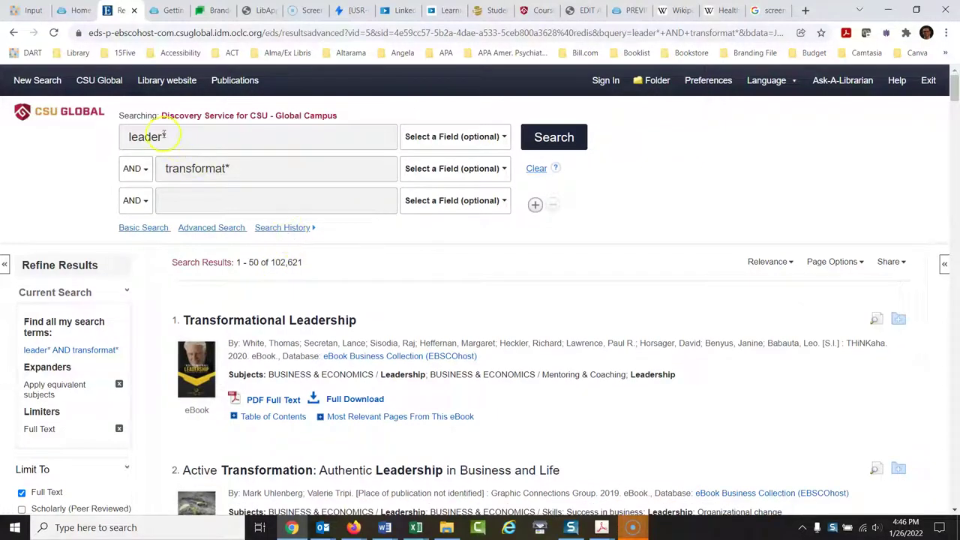
left_click(163, 166)
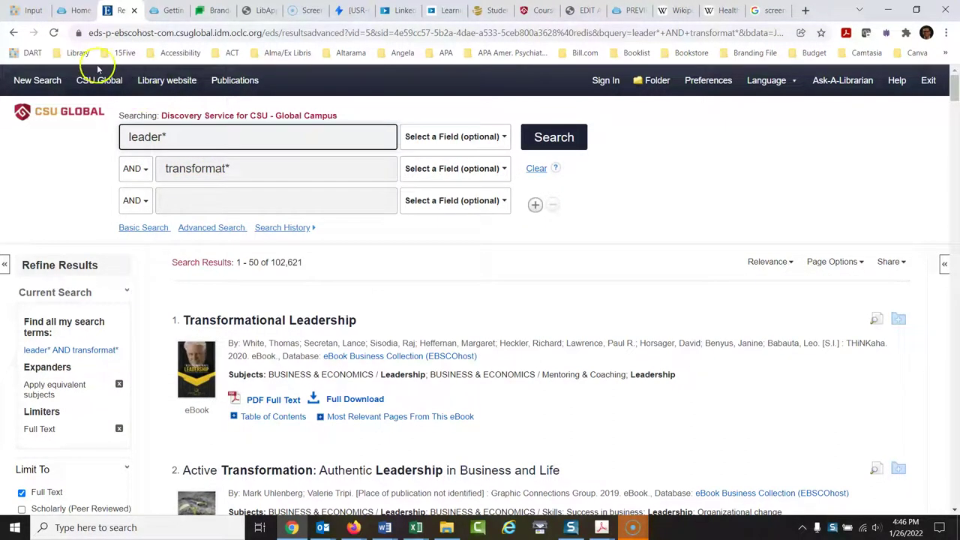
Open the Boolean (Advanced) Search Terms PDF from the CSU Global Library guide
left_click(81, 10)
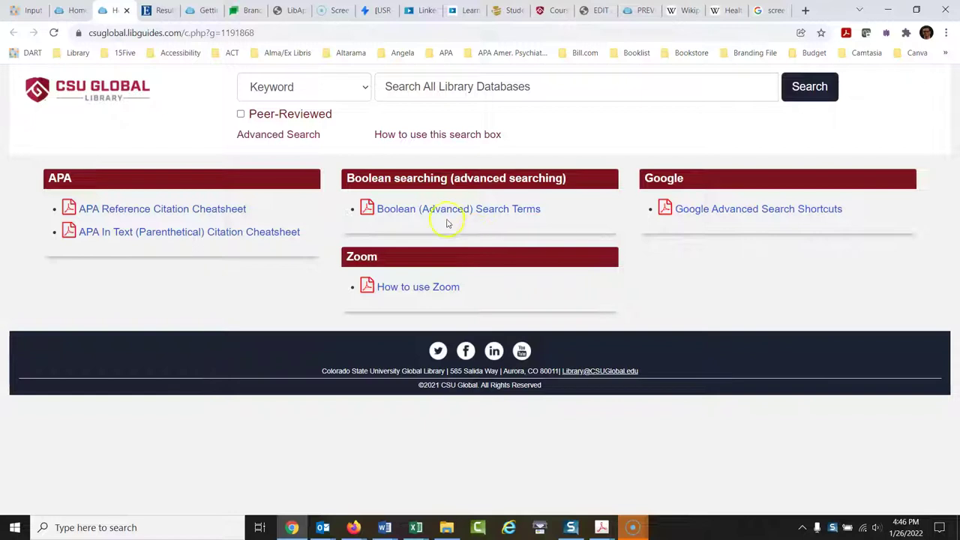
left_click(448, 210)
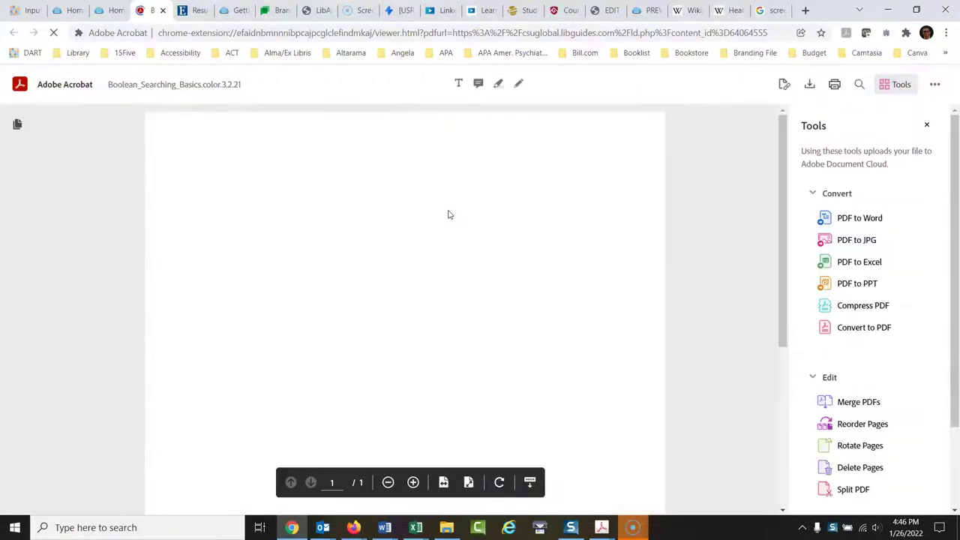
Scroll through the handout's rules for *, or, quotation marks, Not and and
left_click(596, 220)
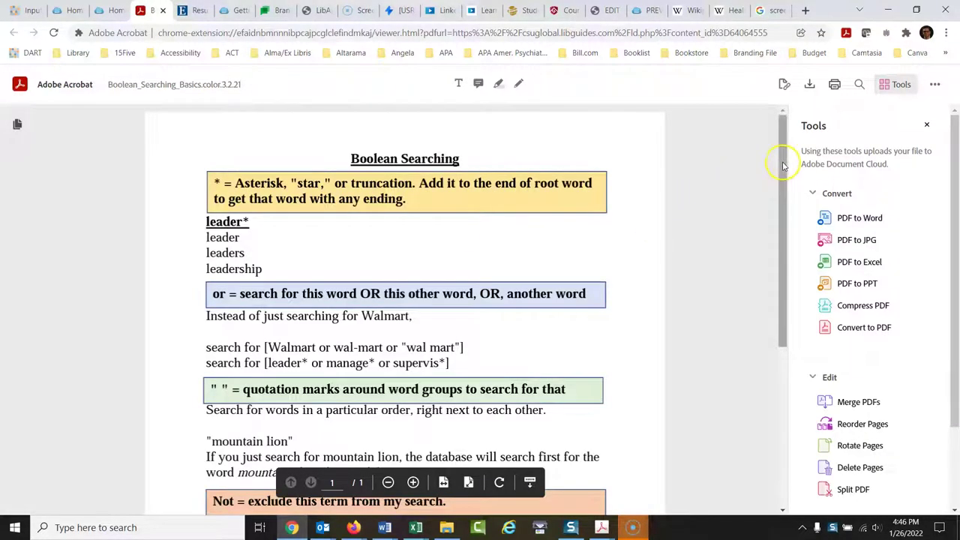
left_click_drag(783, 165, 783, 191)
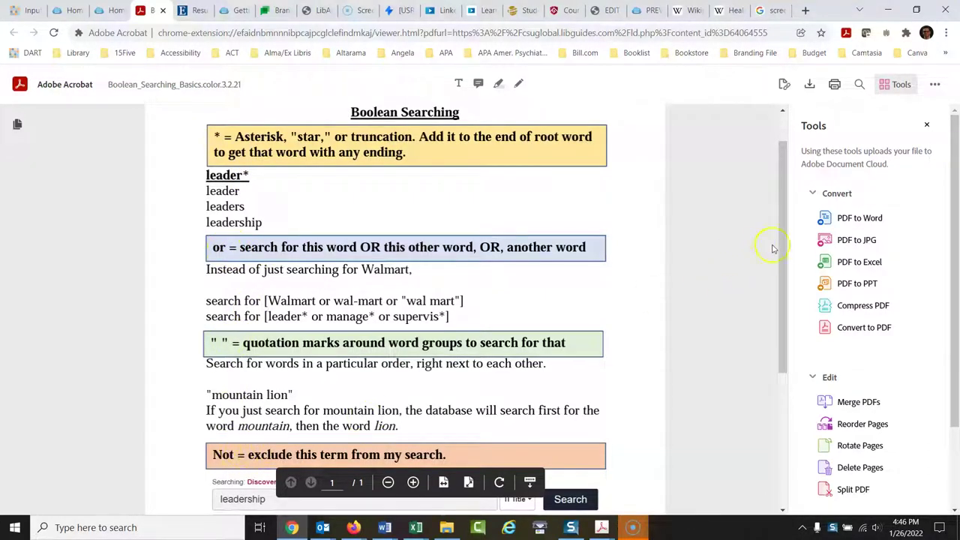
left_click_drag(782, 248, 778, 193)
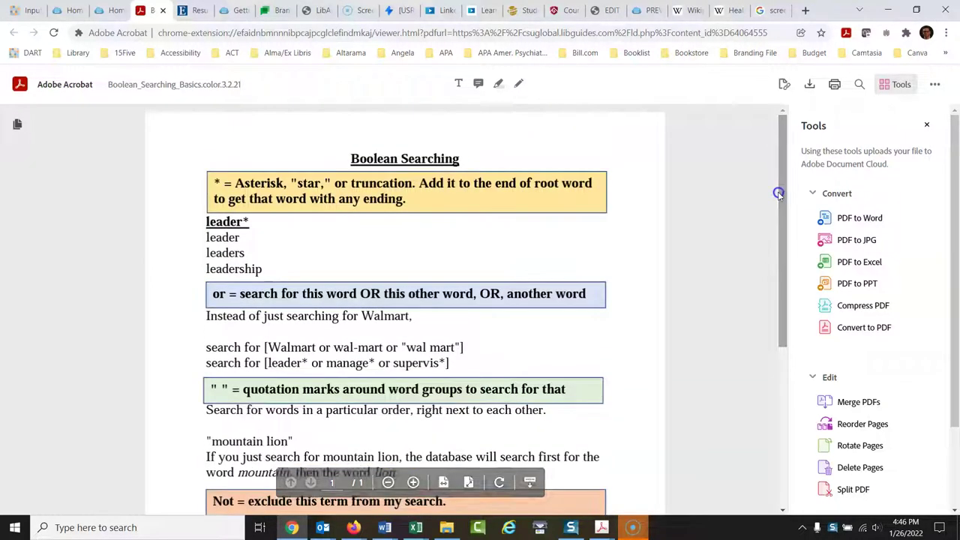
Change the first term to leader* or manage* and search, getting 292,259 results
left_click(196, 17)
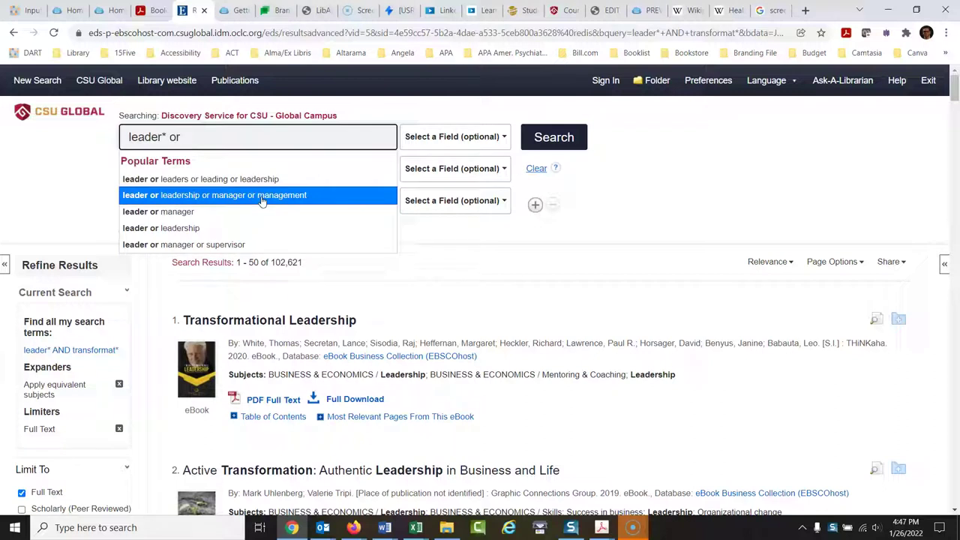
type("an")
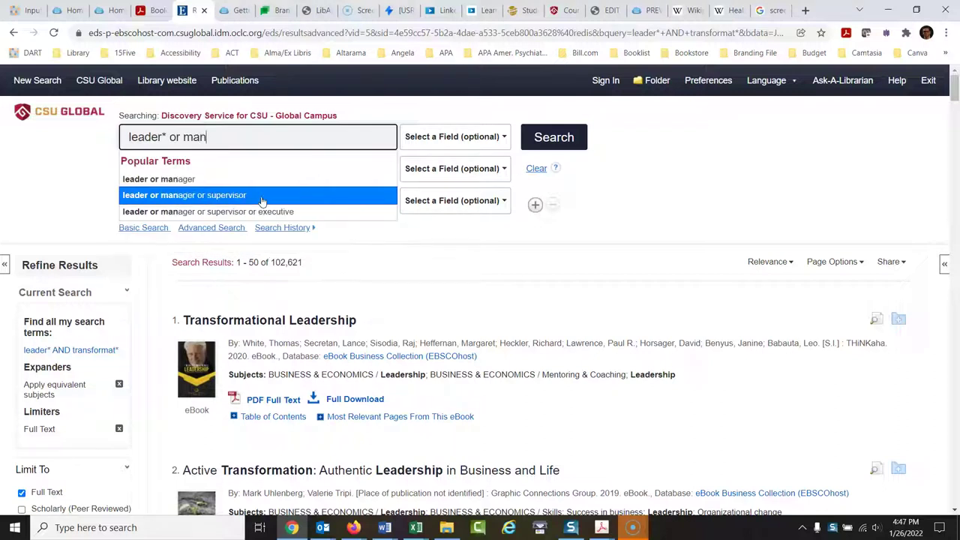
type("ag")
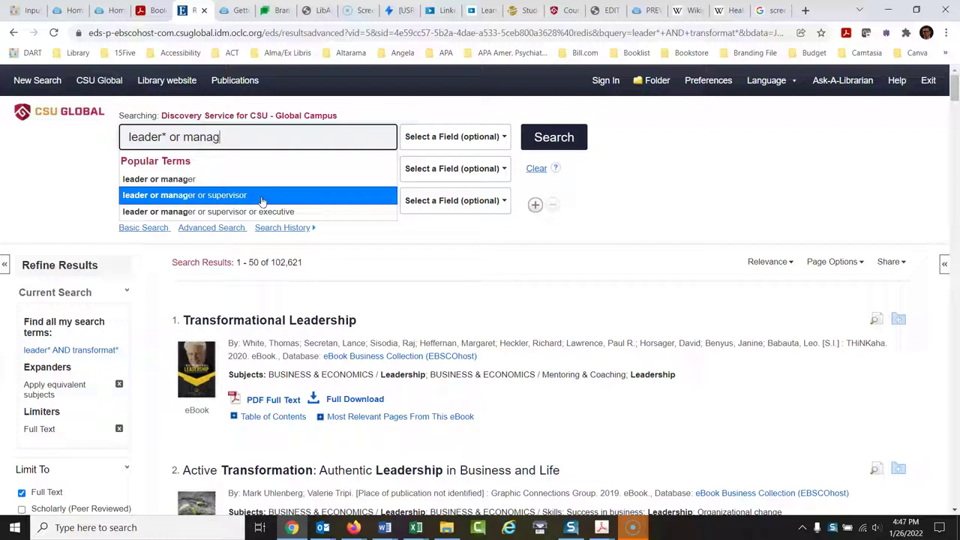
type("e")
key("BackSpace")
type("e*")
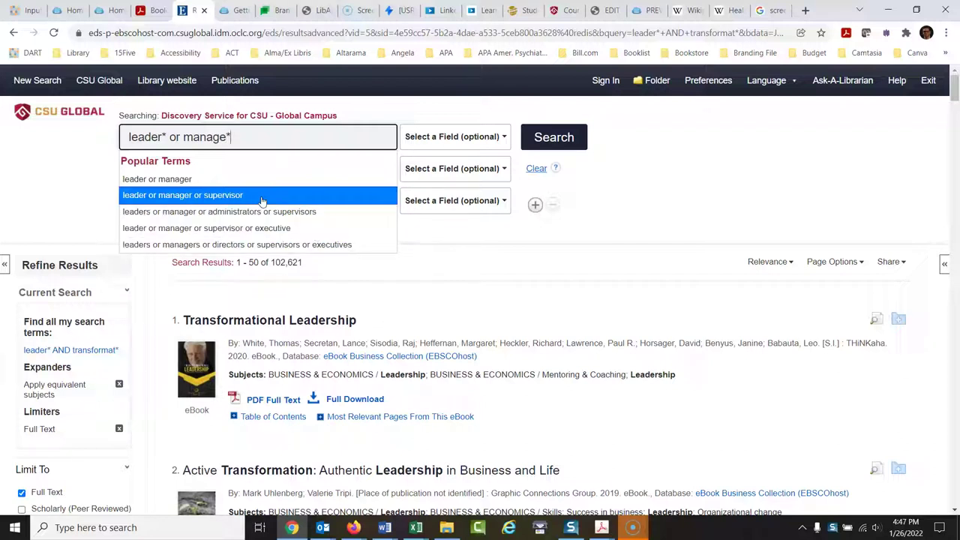
left_click(555, 138)
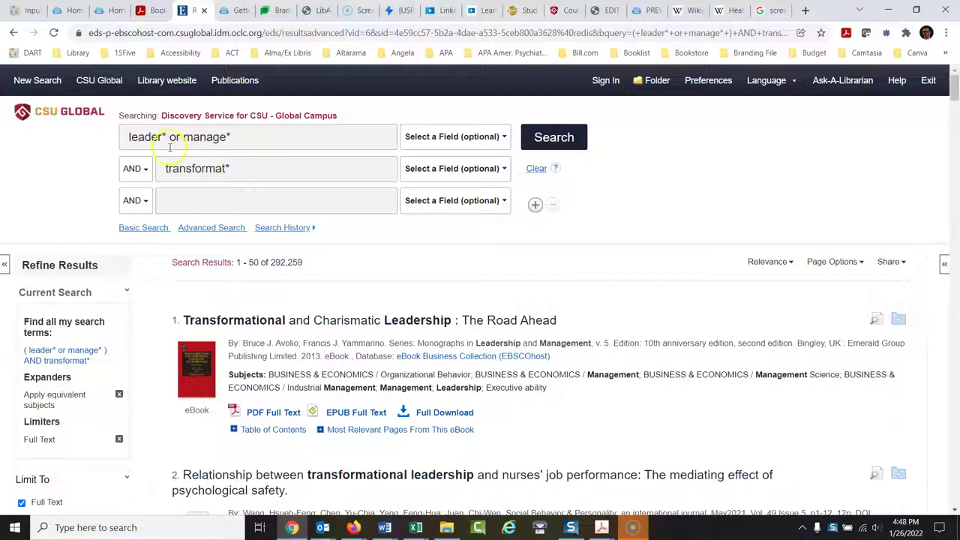
Keep AND on the second row and enter "high performance" in the third search box
left_click(142, 169)
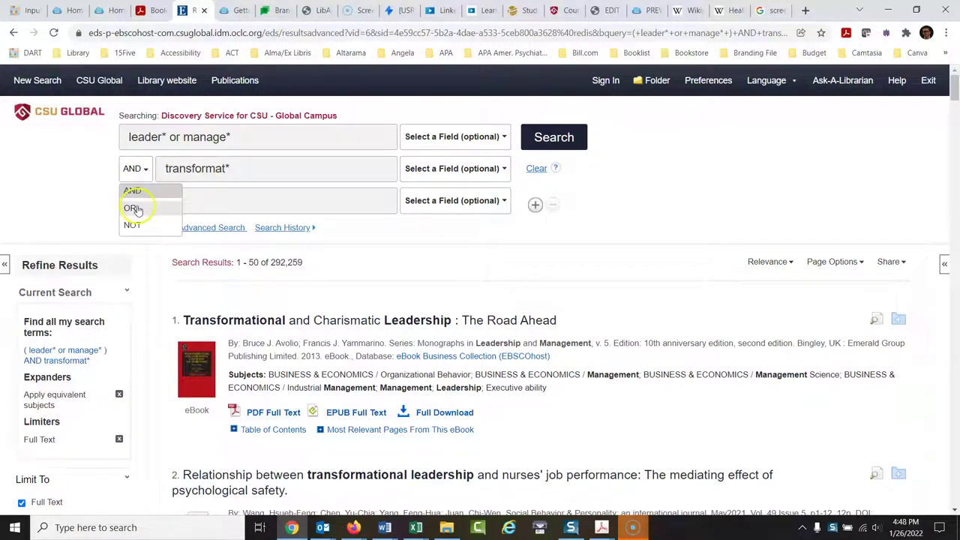
left_click(139, 169)
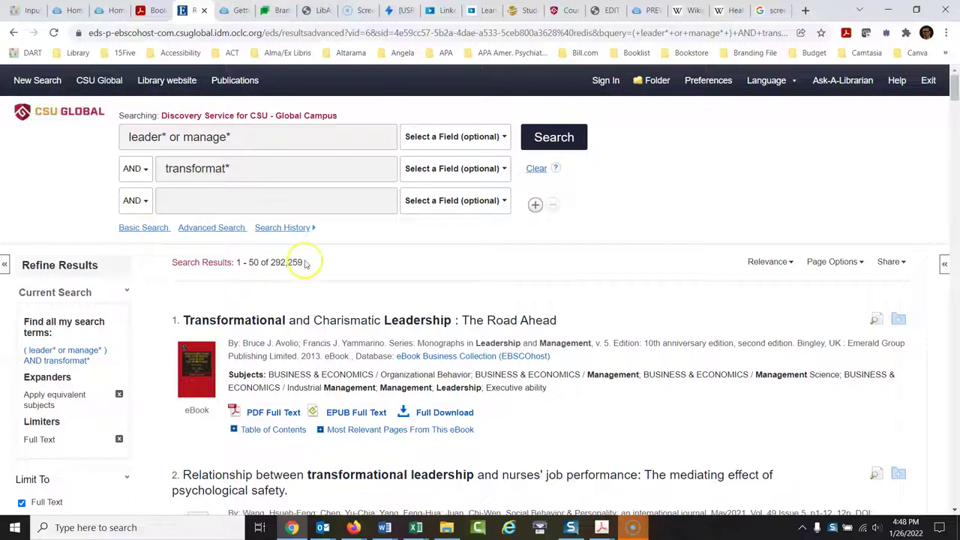
left_click(205, 202)
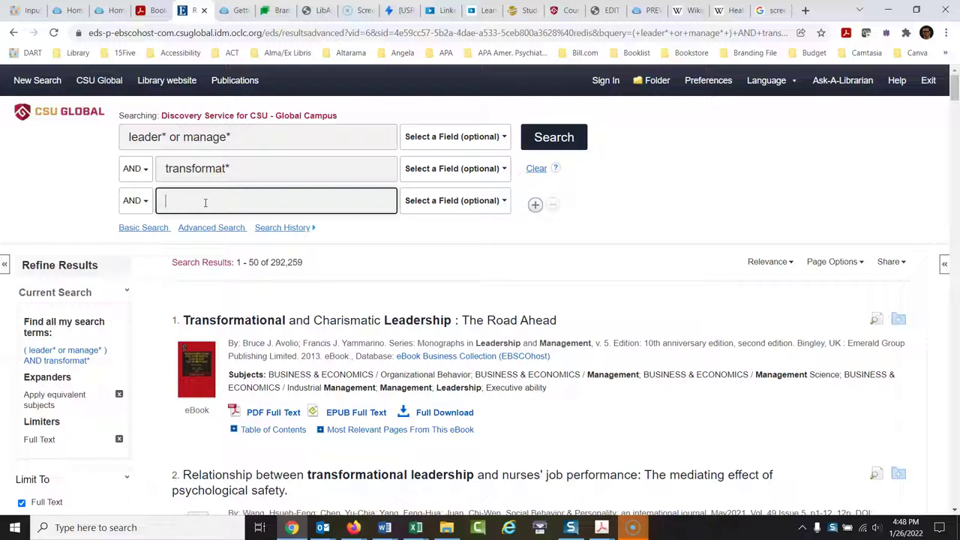
type("\"hij")
key("BackSpace")
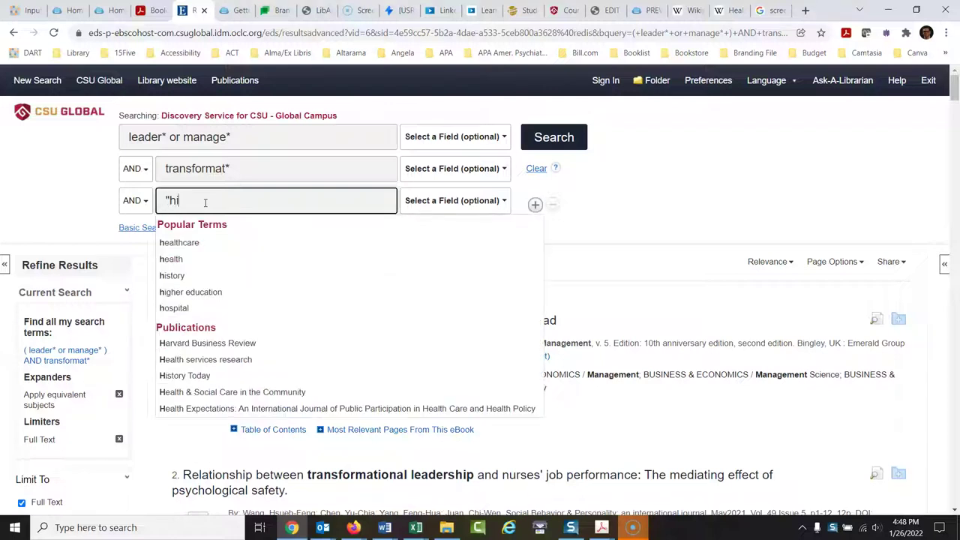
type("gh perf")
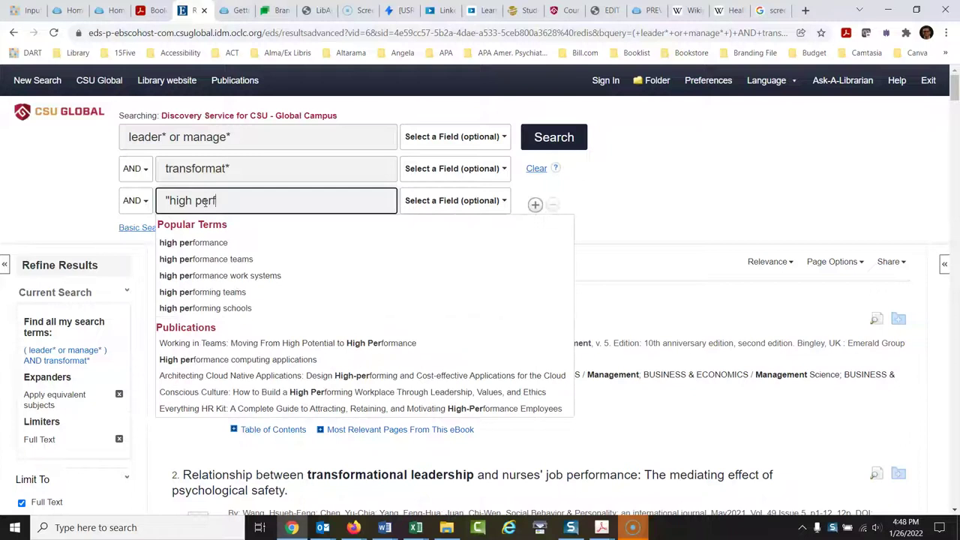
type("ormance\"")
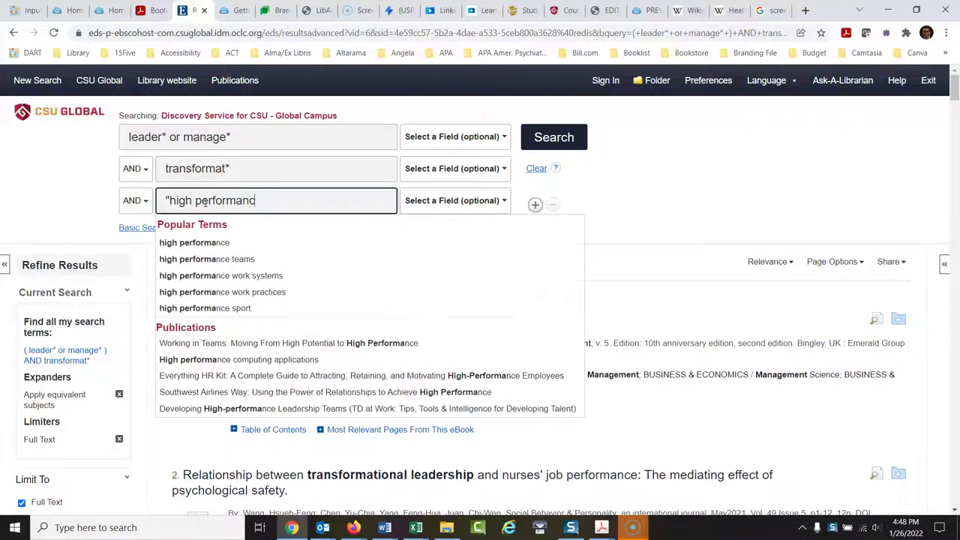
left_click(629, 199)
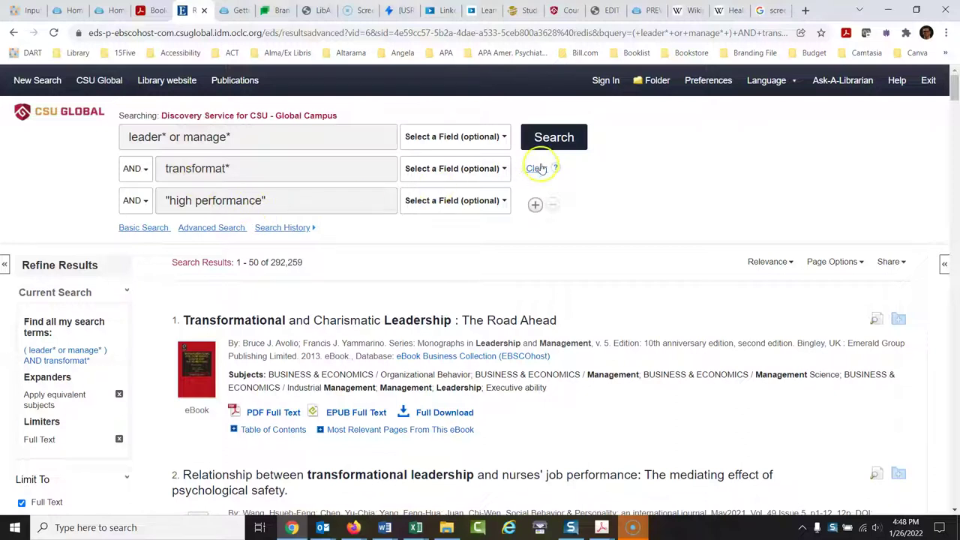
Search with "high performance", then truncate it to "high perform*" and rerun for 1,870 results
left_click(553, 137)
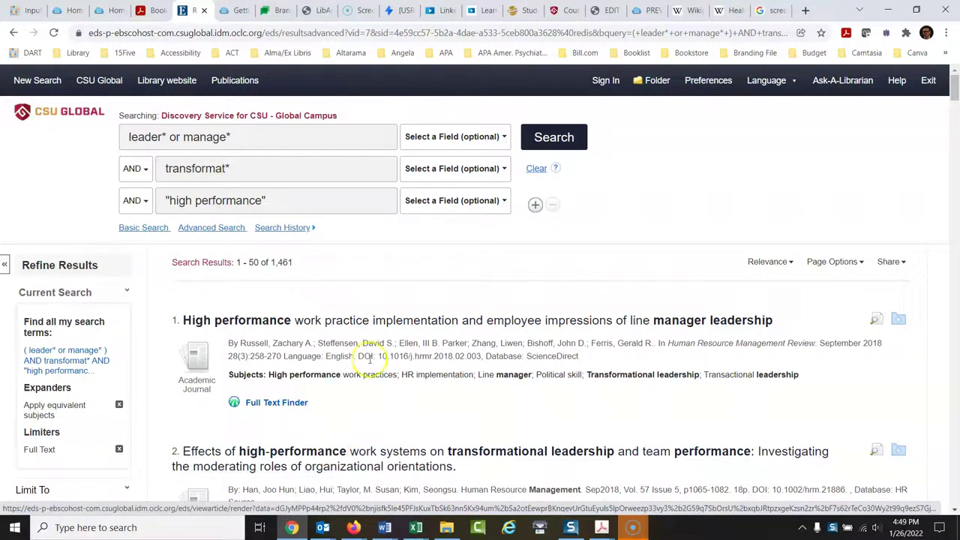
left_click(301, 199)
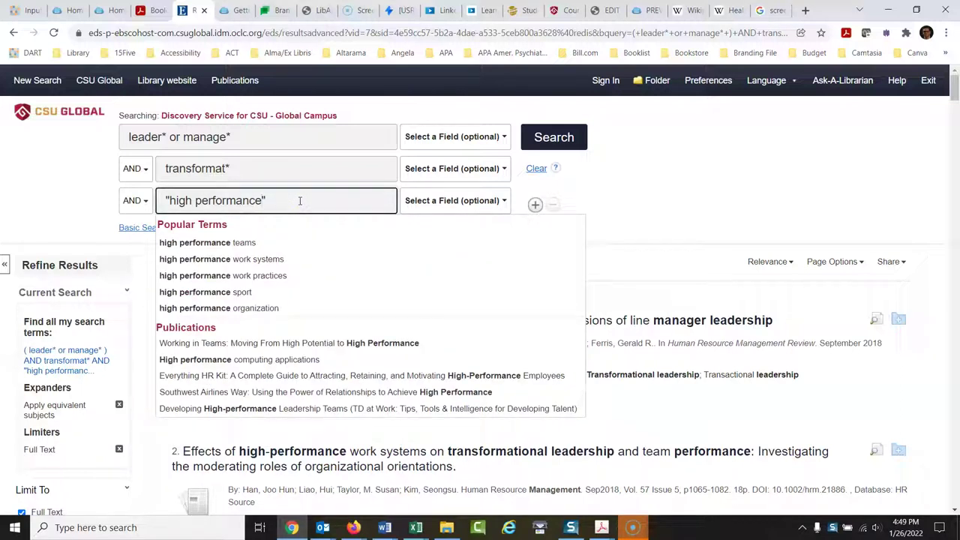
key("BackSpace")
key("BackSpace")
key("BackSpace")
key("BackSpace")
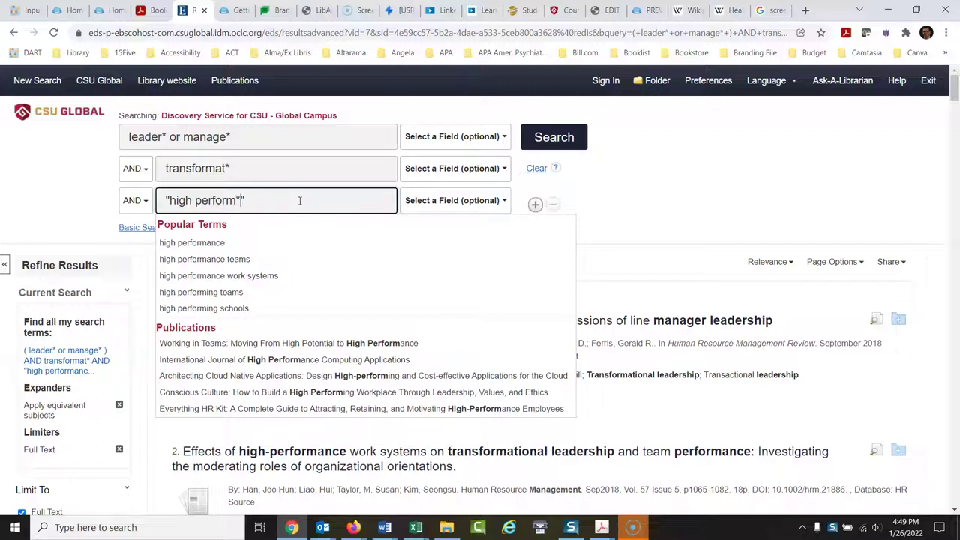
left_click(686, 181)
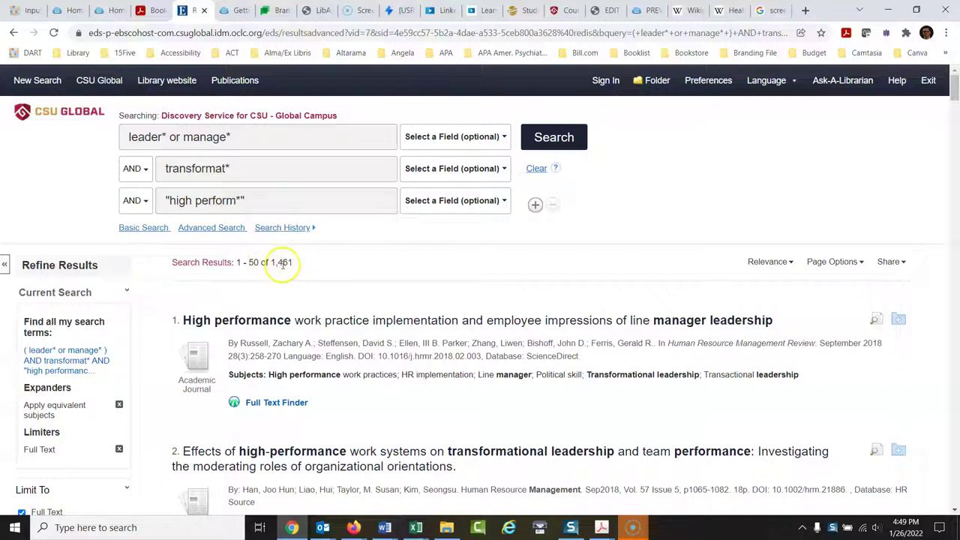
left_click(555, 139)
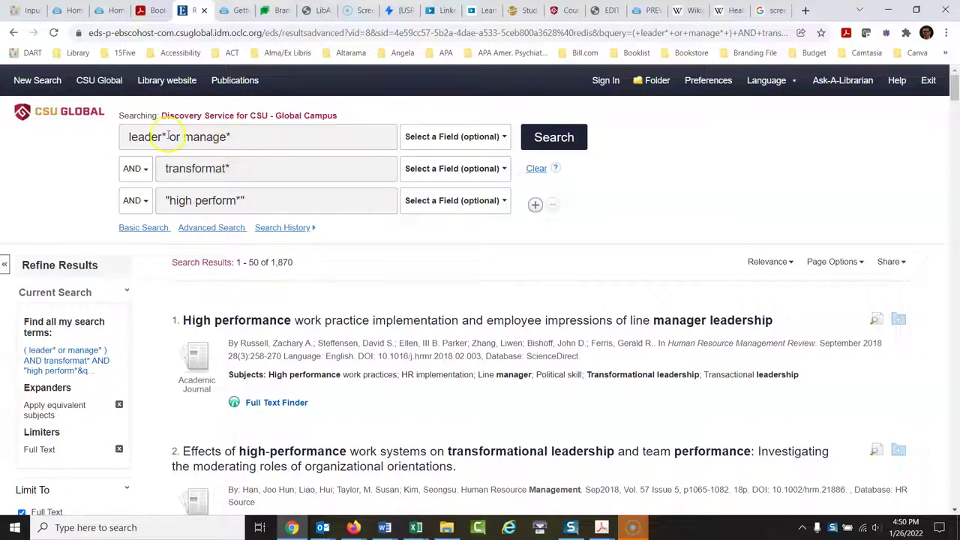
left_click(109, 11)
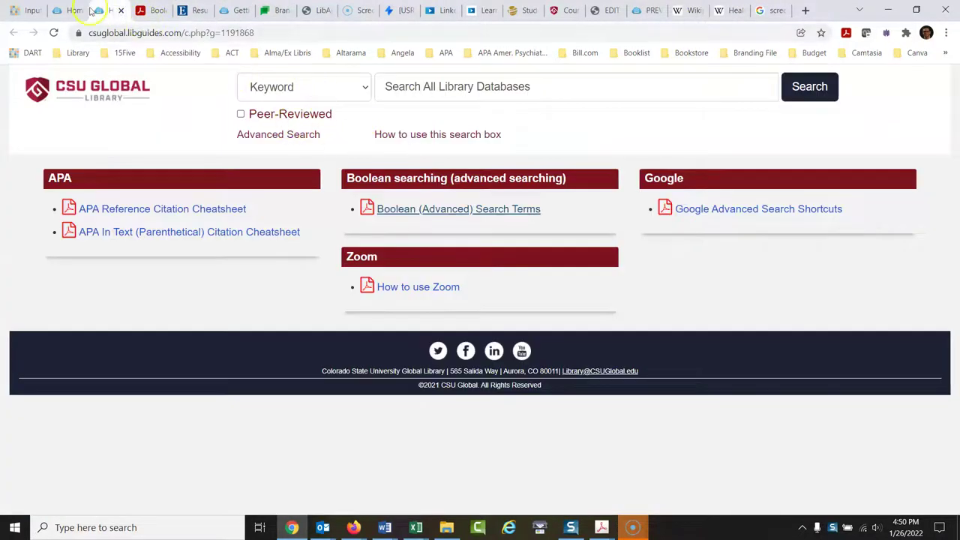
left_click(90, 11)
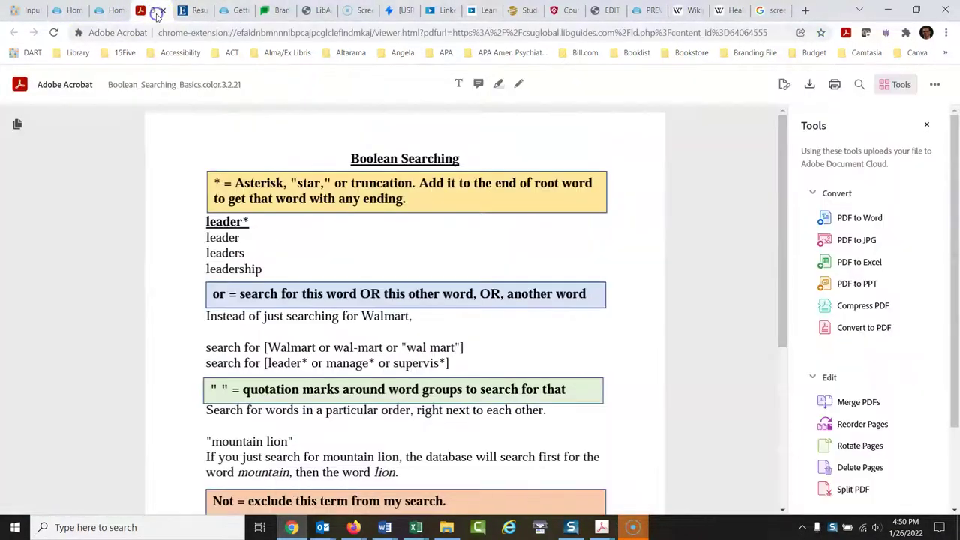
left_click(155, 10)
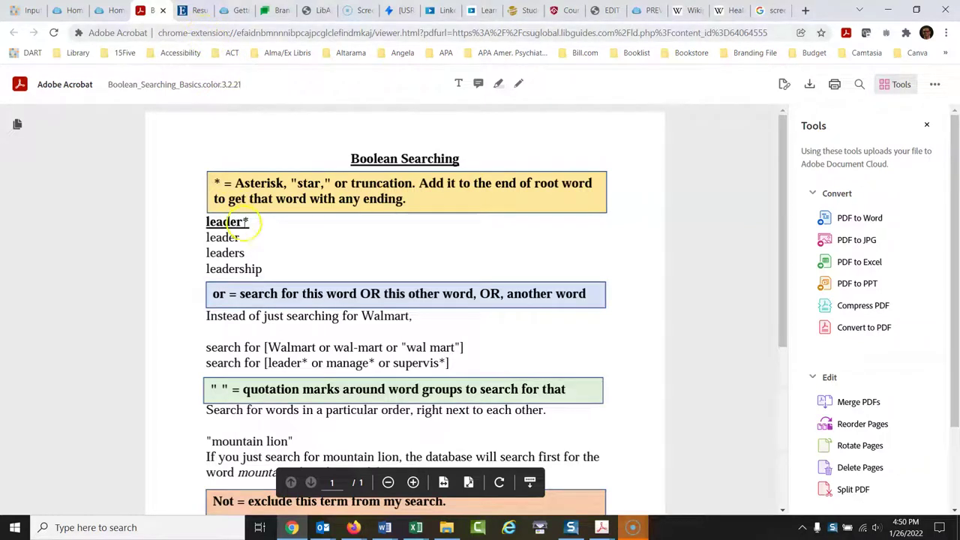
left_click(192, 12)
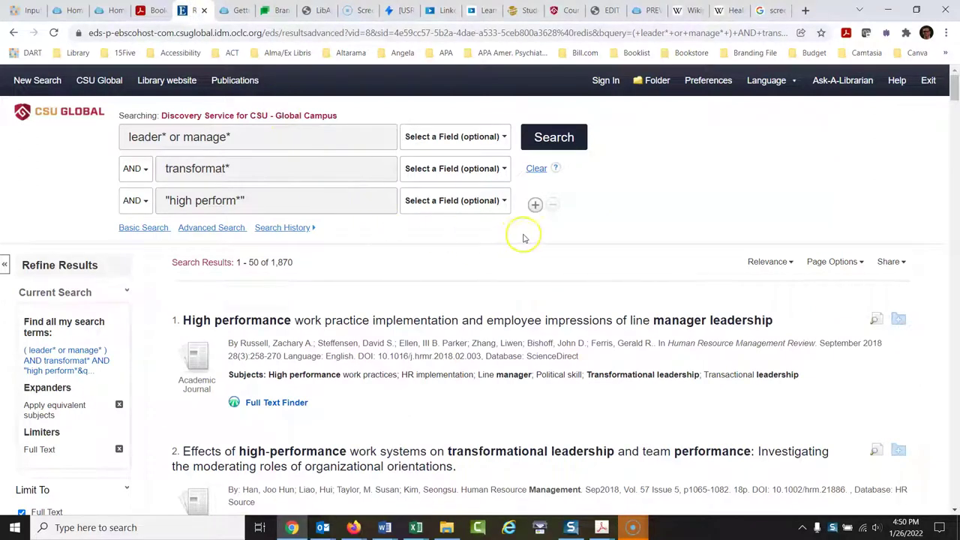
Append or coach* to the first term and search, giving 1,930 results
mouse_move(954, 87)
left_mouse_down()
mouse_move(956, 141)
mouse_move(955, 79)
left_mouse_up()
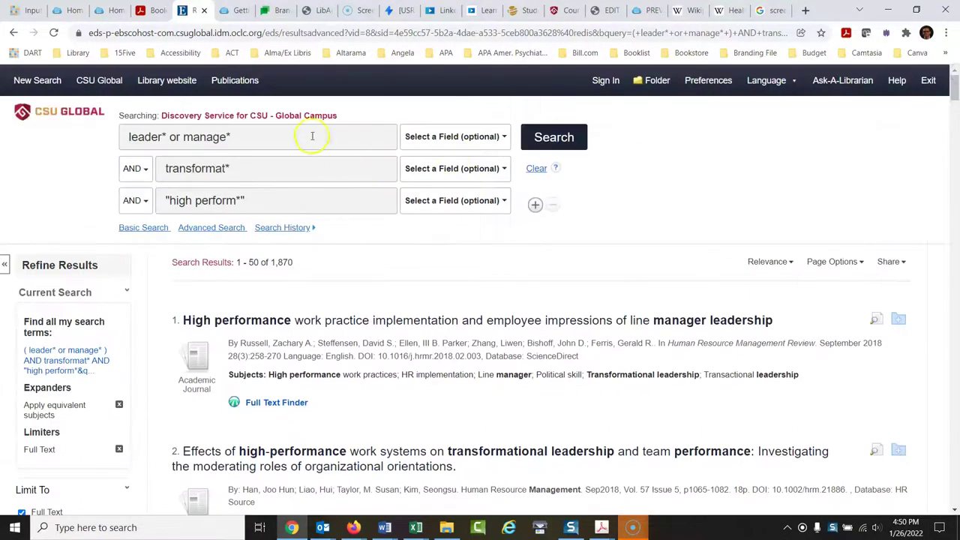
left_click(284, 135)
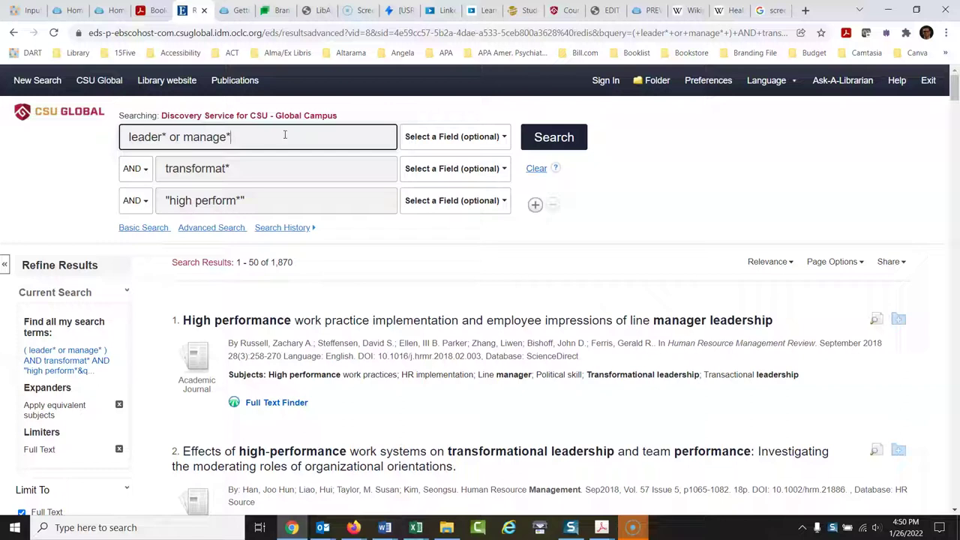
type("or ")
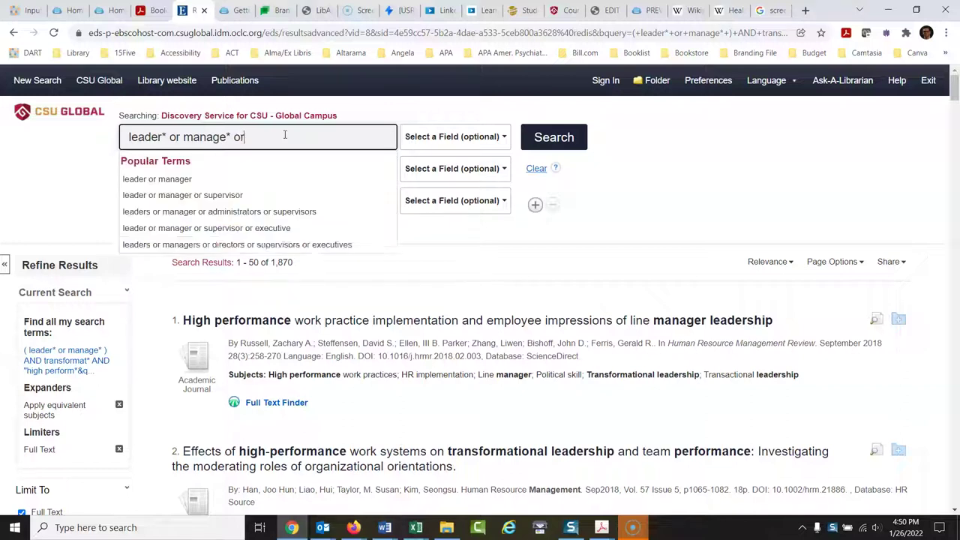
type("coach*")
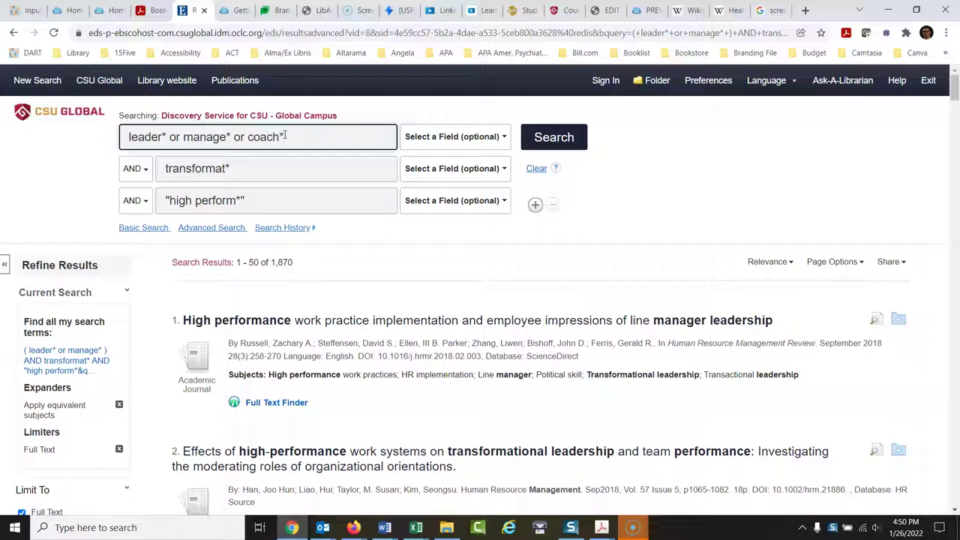
left_click(556, 140)
left_click(568, 138)
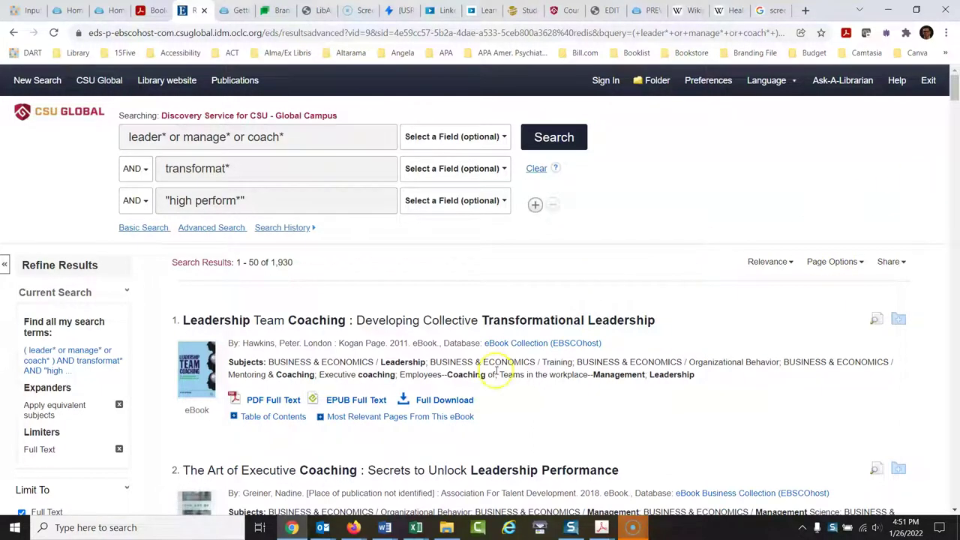
Scroll through the 1,930 coaching-related results and return to the top
left_click(957, 110)
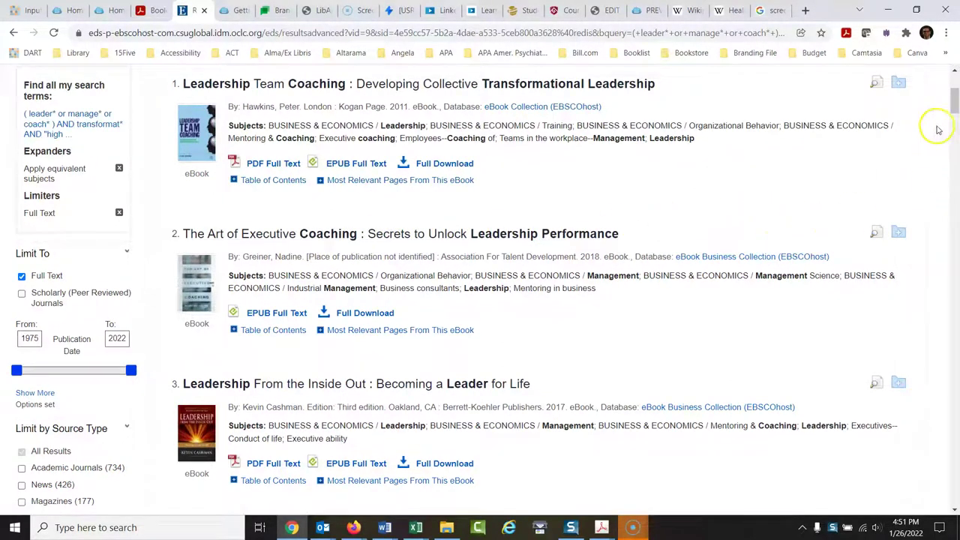
scroll(955, 122, "down", 4)
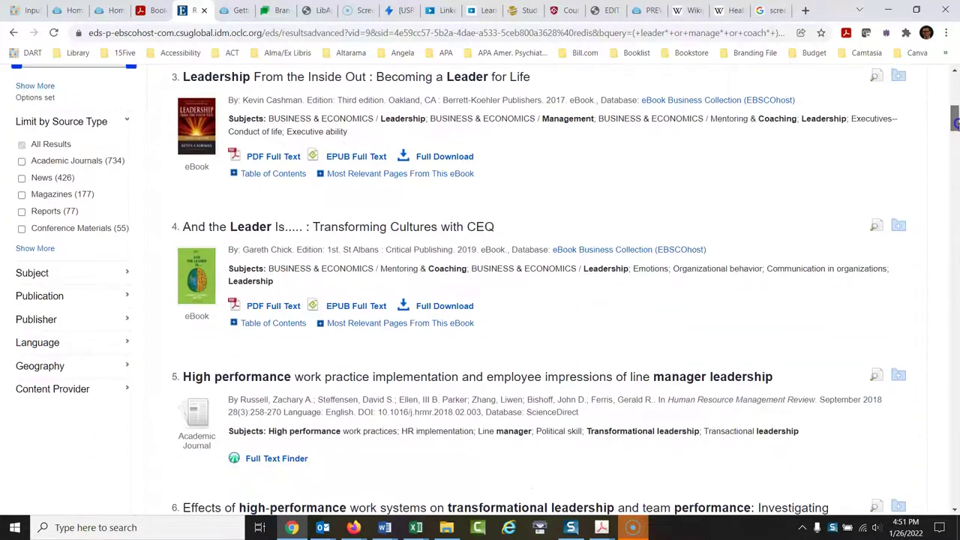
left_click_drag(956, 123, 957, 70)
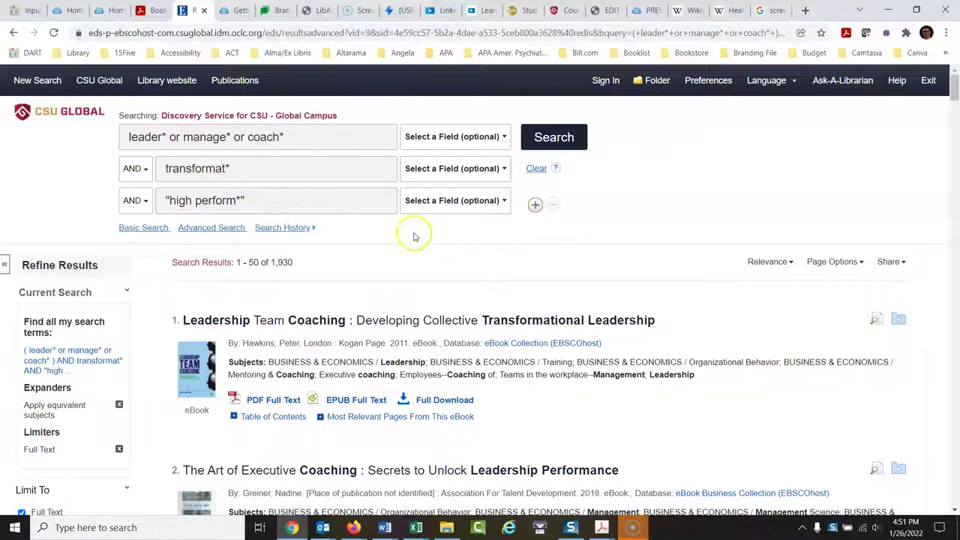
Add a fourth row that excludes sports with NOT and rerun the search, cutting results to 1,849
left_click(534, 208)
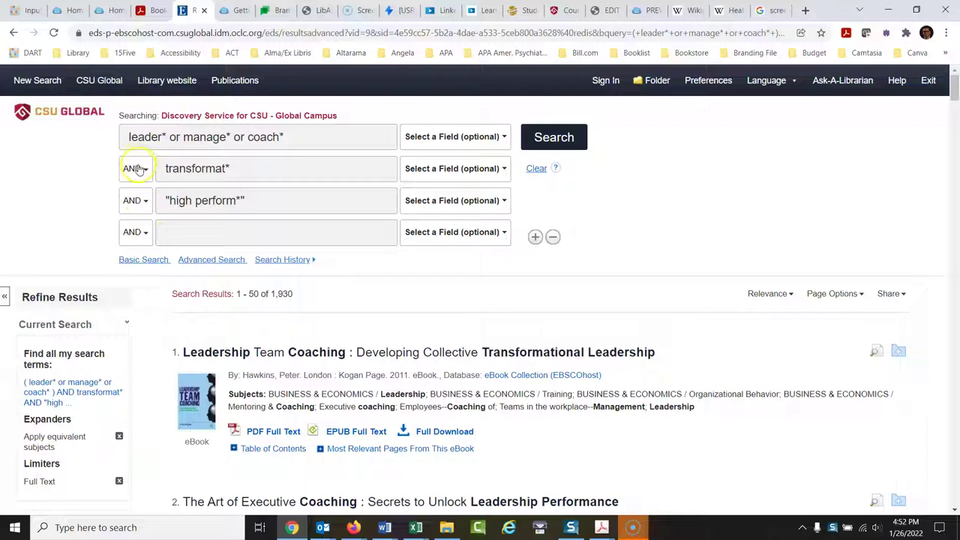
left_click(145, 234)
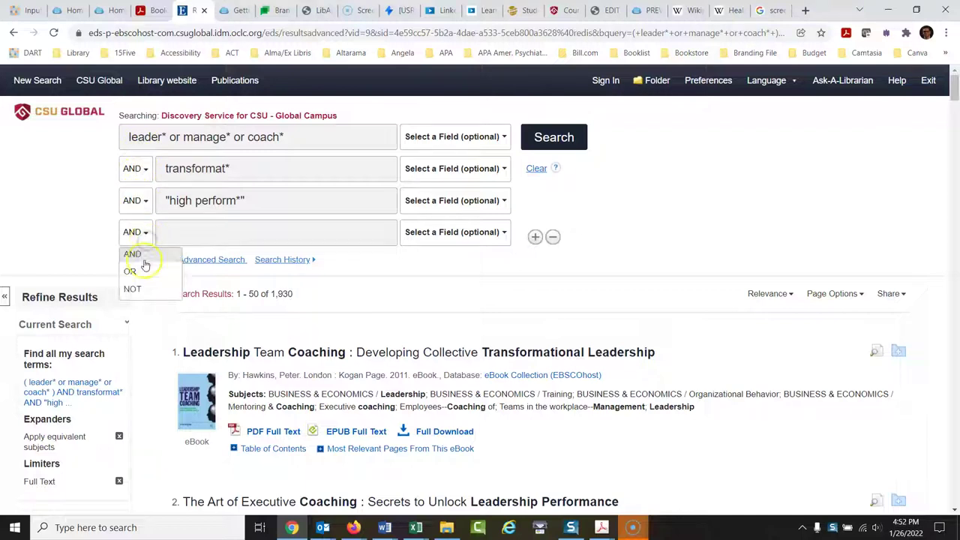
left_click(140, 288)
left_click(202, 234)
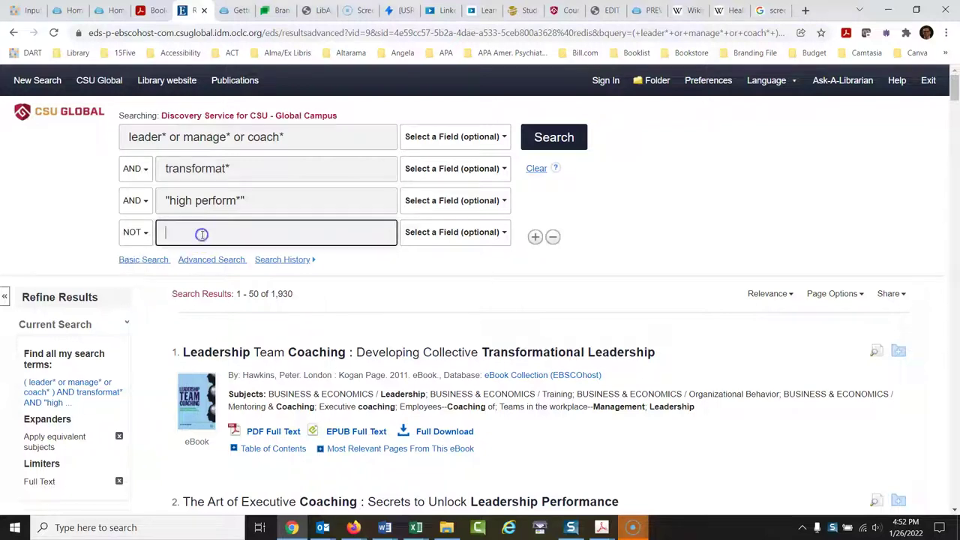
type("sports")
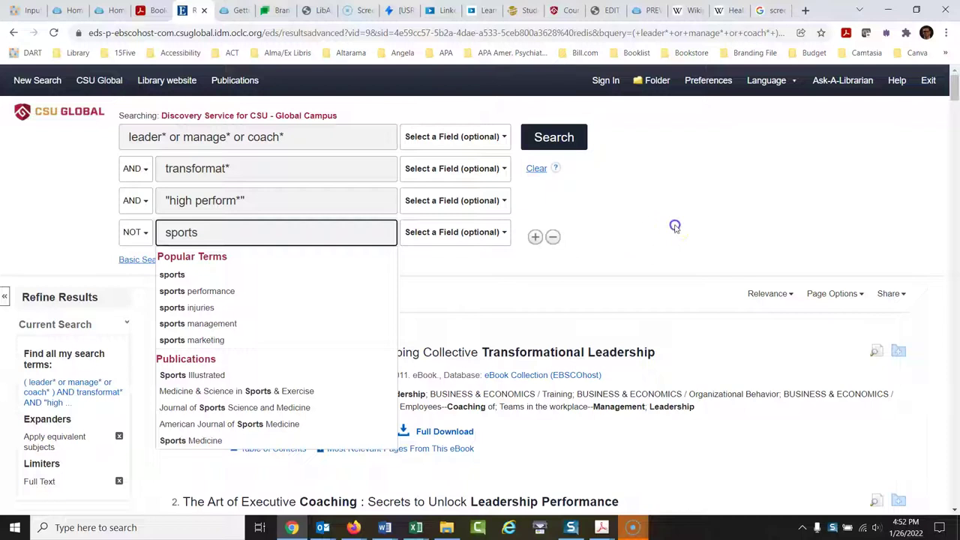
left_click(675, 226)
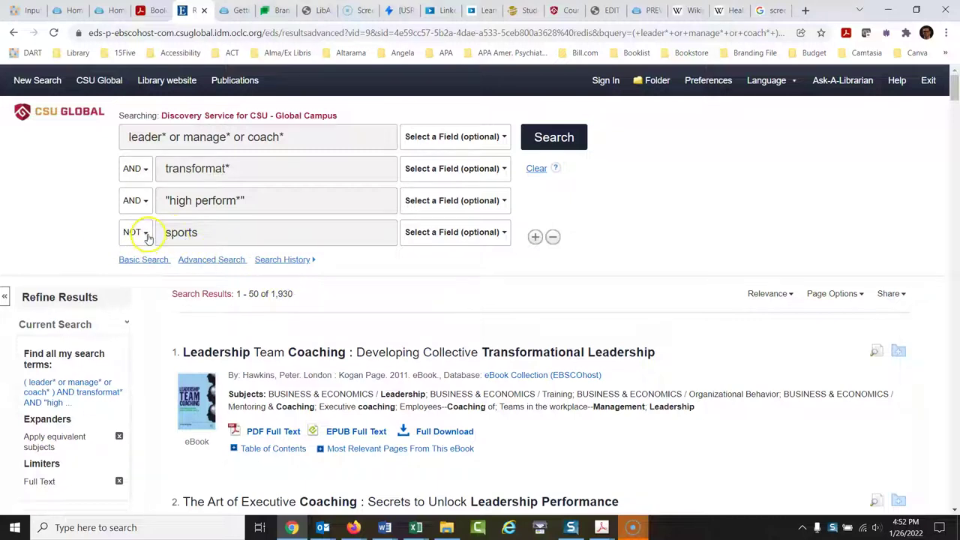
left_click(553, 136)
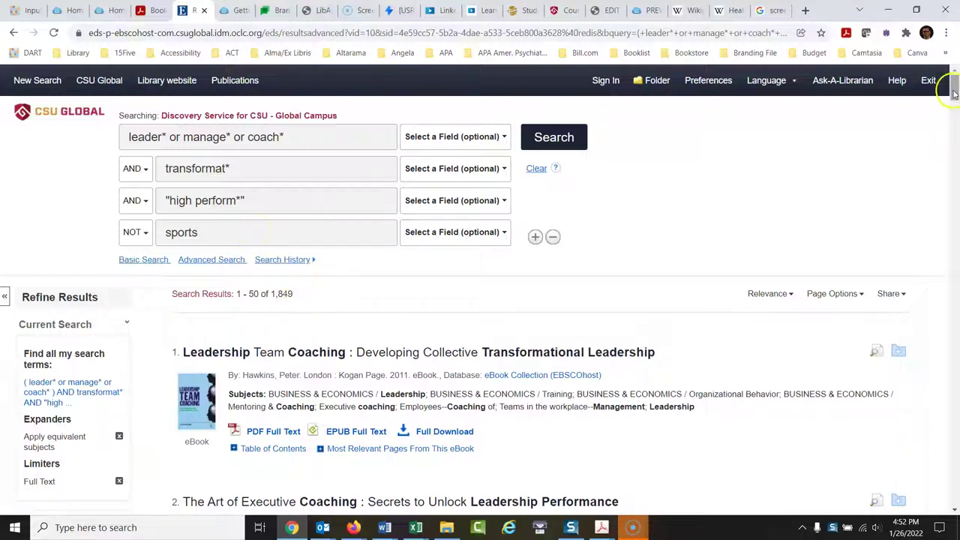
Review the 1,849 results, then extend the NOT row to read 'sports or school'
left_click_drag(956, 85, 956, 228)
left_click_drag(956, 235, 956, 281)
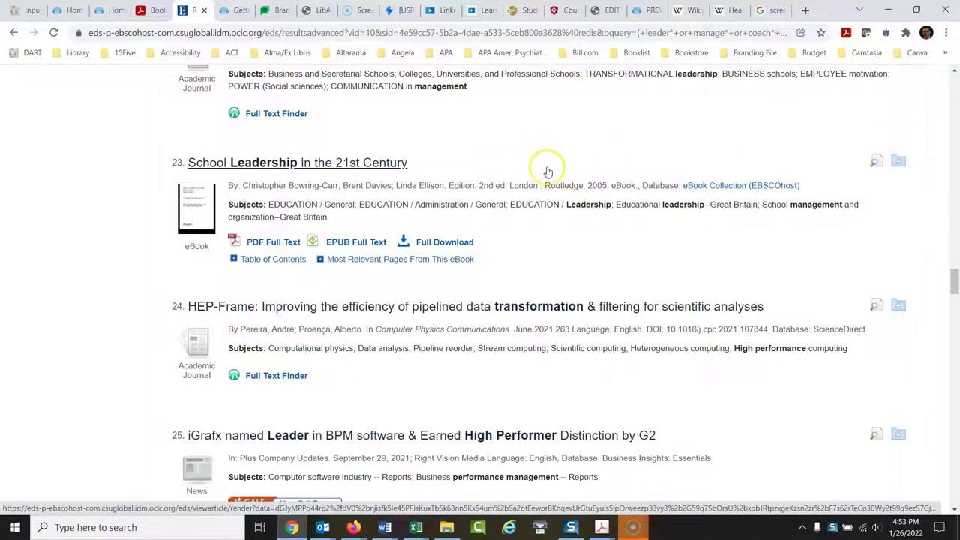
left_click_drag(954, 284, 955, 75)
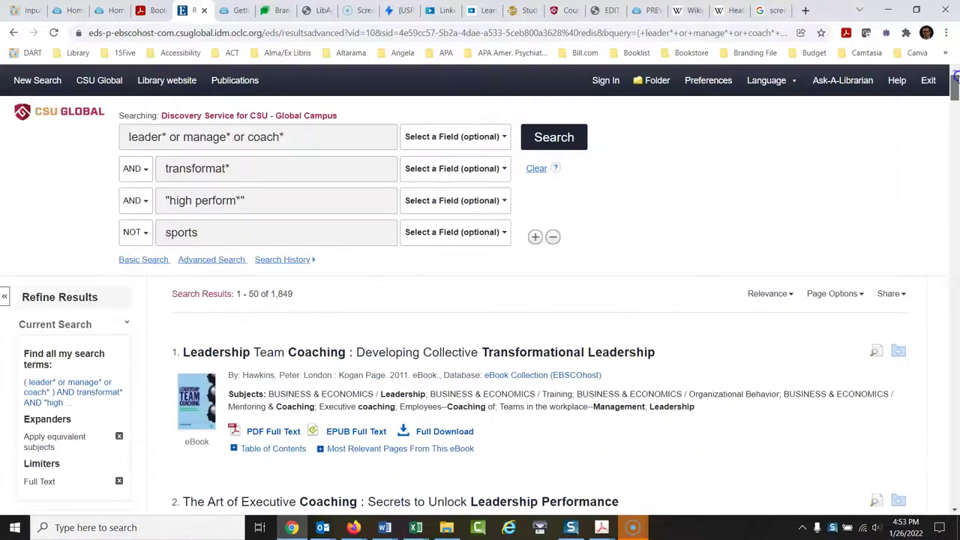
left_click(244, 232)
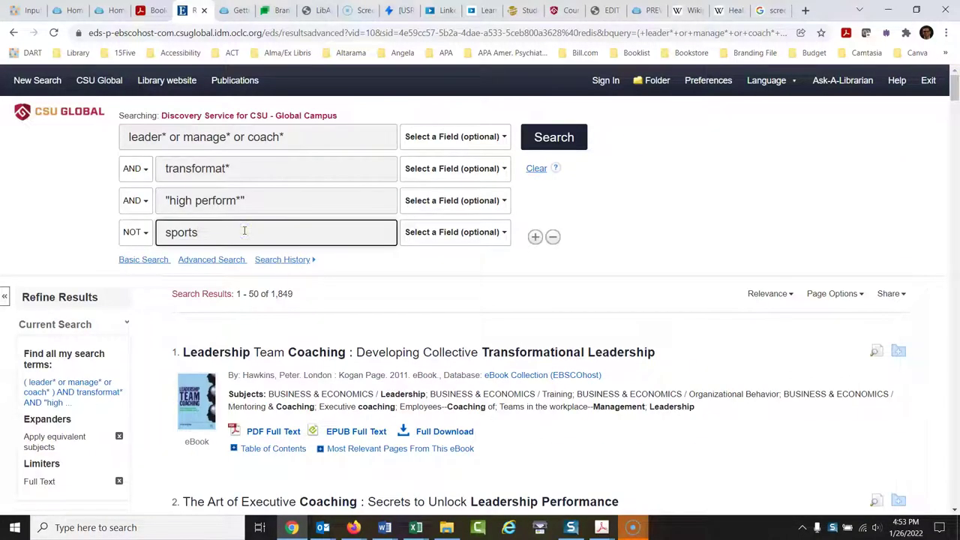
type("or school")
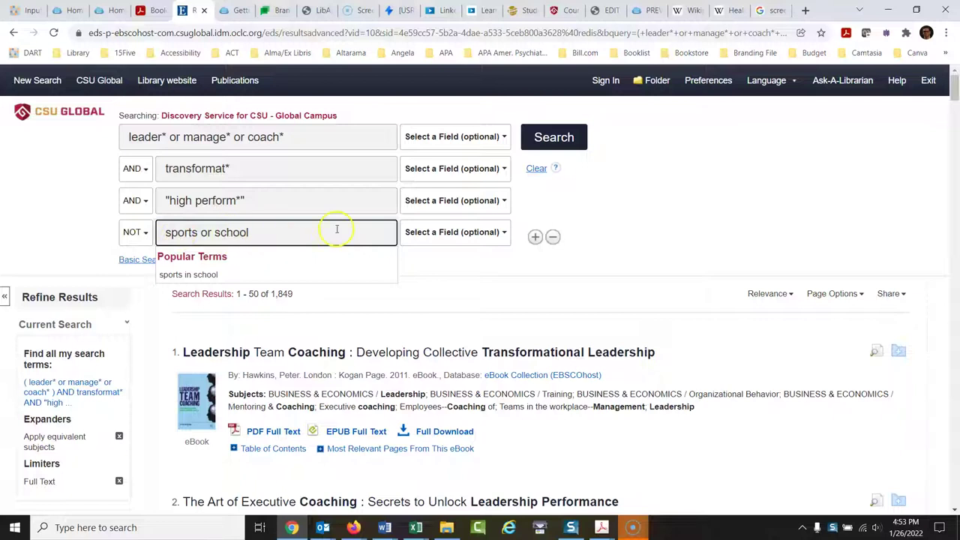
Rerun the search excluding 'sports or school', reducing results to 1,565
left_click(625, 207)
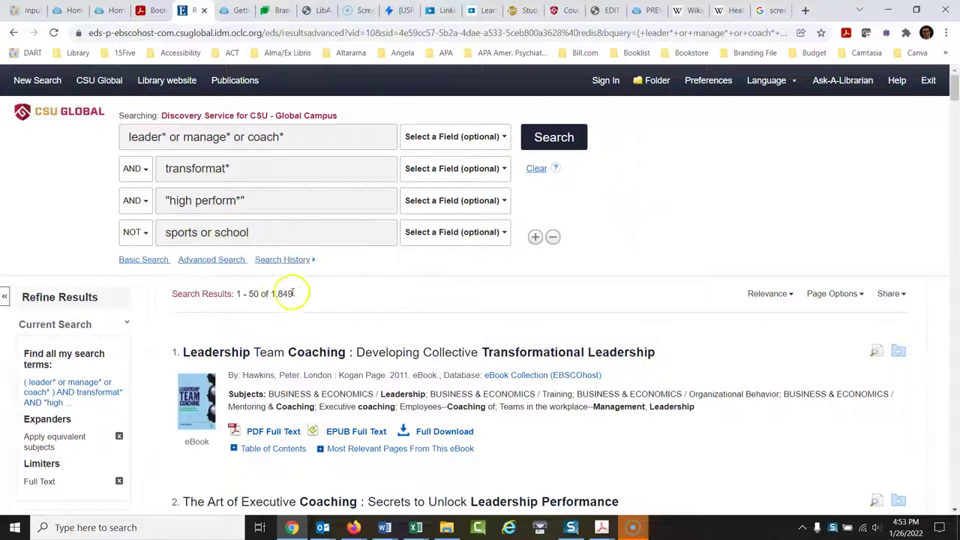
left_click(575, 146)
left_click(557, 283)
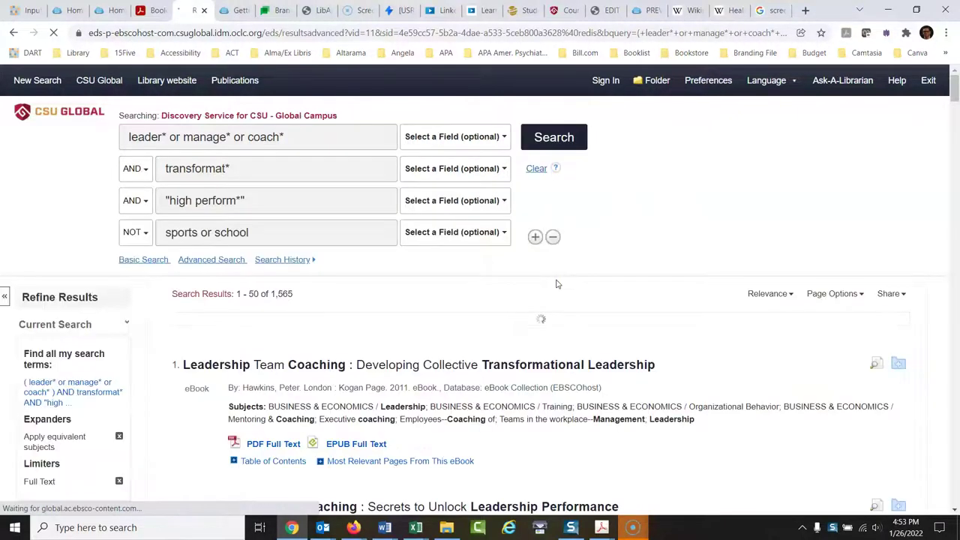
left_click(528, 288)
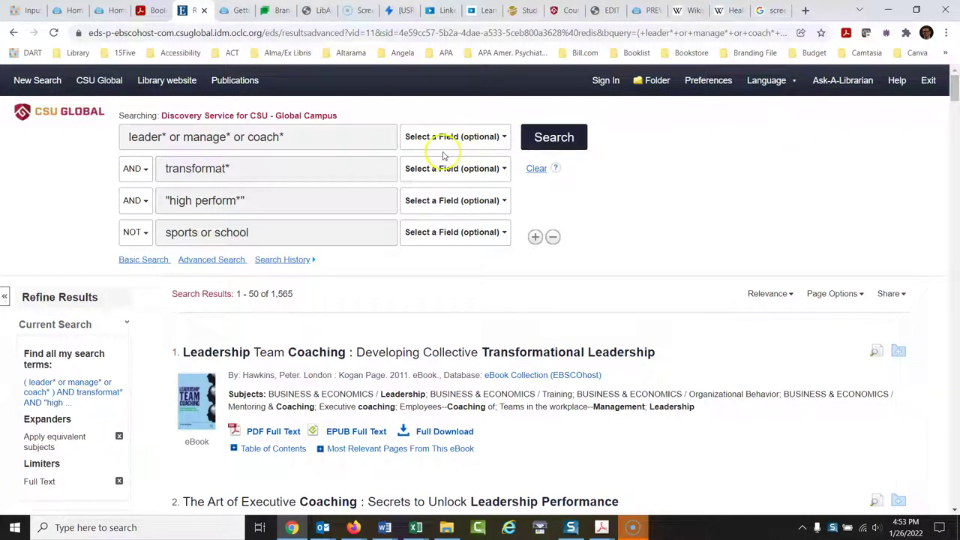
Change the Publication Date start year from 1975 to 2016, leaving 775 results for 2016–2022
left_click_drag(955, 87, 955, 104)
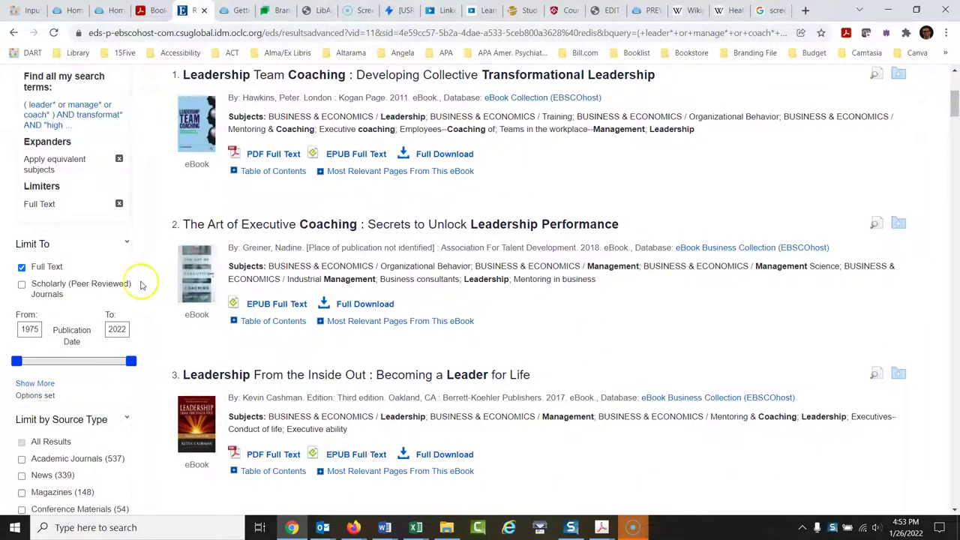
left_click(35, 330)
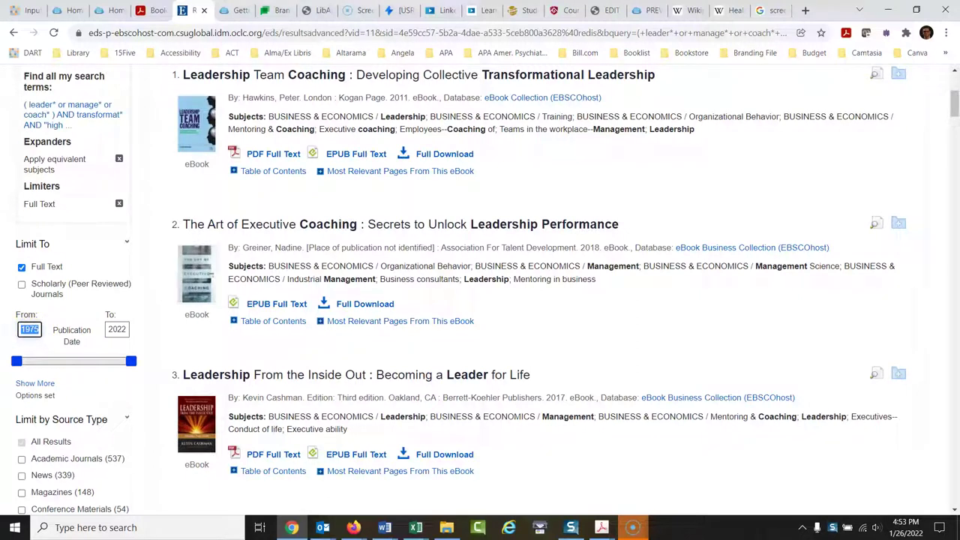
type("201")
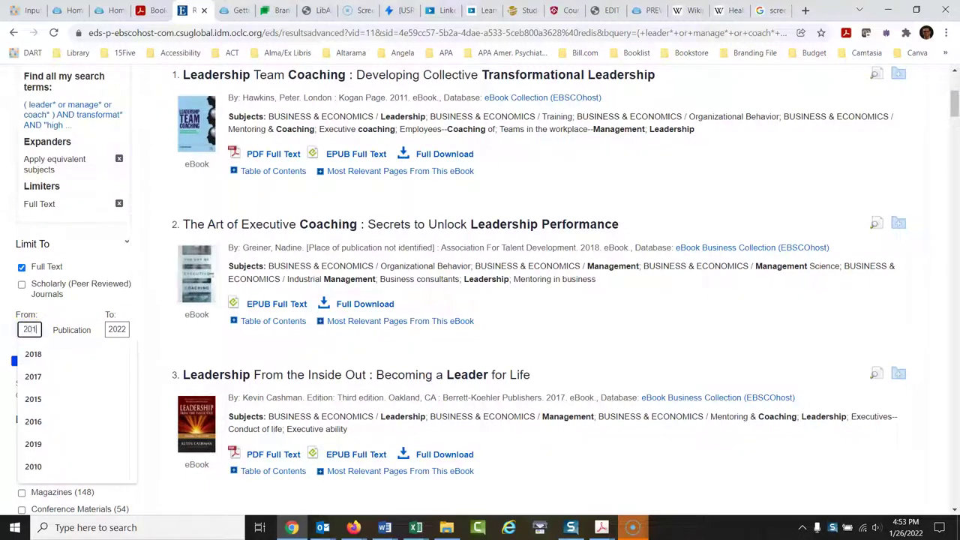
type("6")
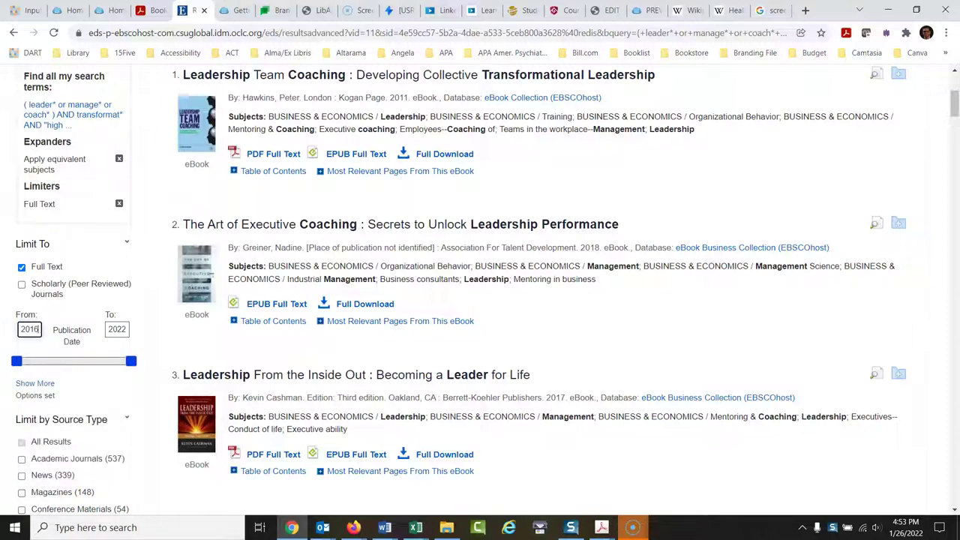
key("Return")
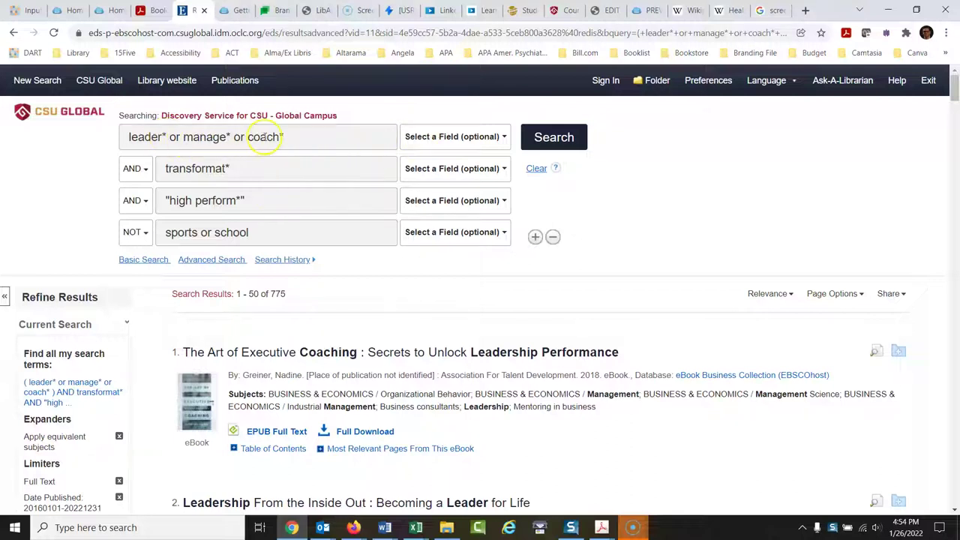
Restrict the first row's leader/manage/coach terms to TI Title and rerun the search
left_click(479, 137)
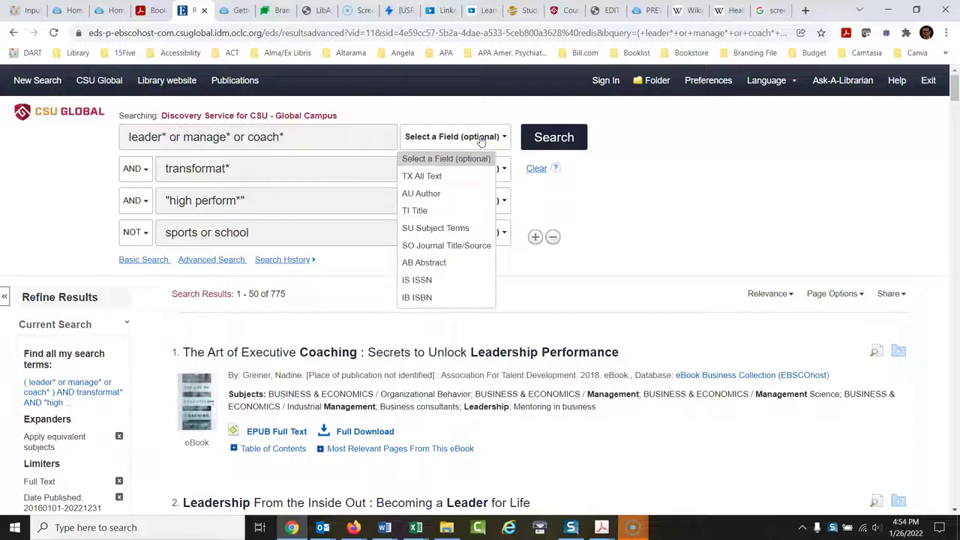
left_click(419, 210)
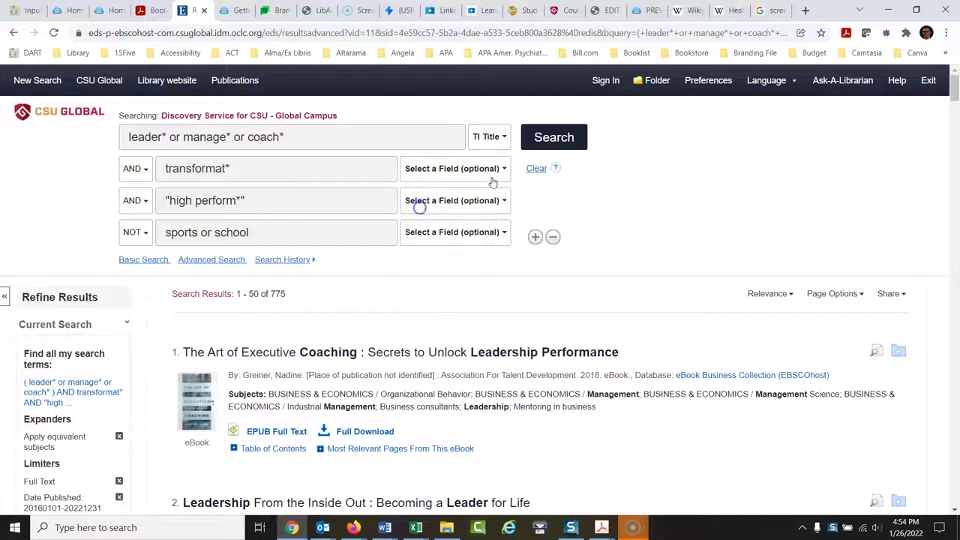
left_click(554, 138)
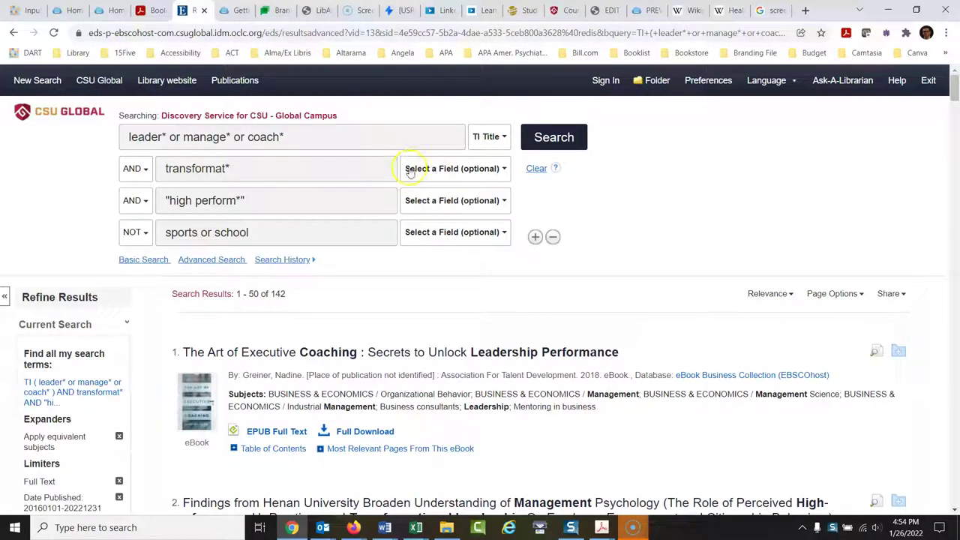
Limit the second row's transformat* terms to TI Title as well and rerun, leaving 30 results
left_click(437, 166)
left_click(414, 244)
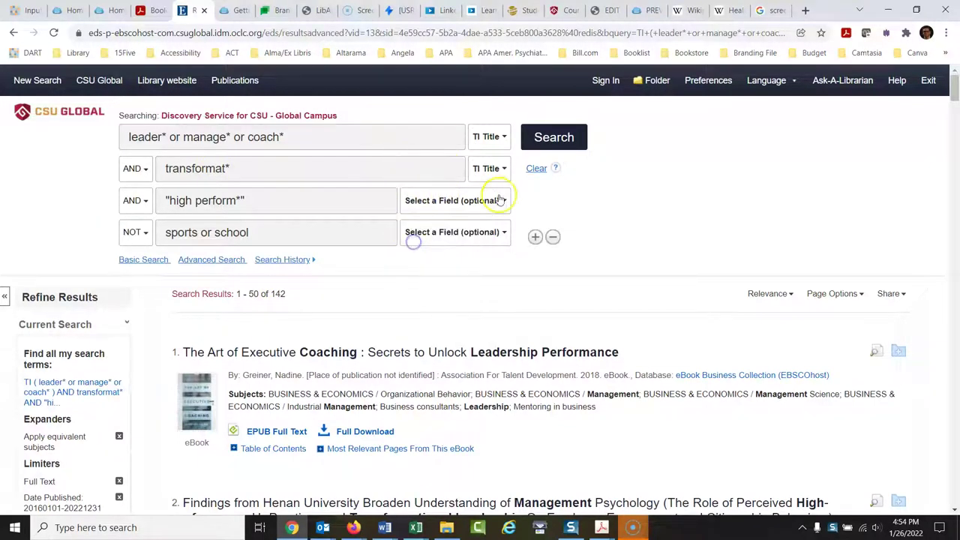
left_click(554, 137)
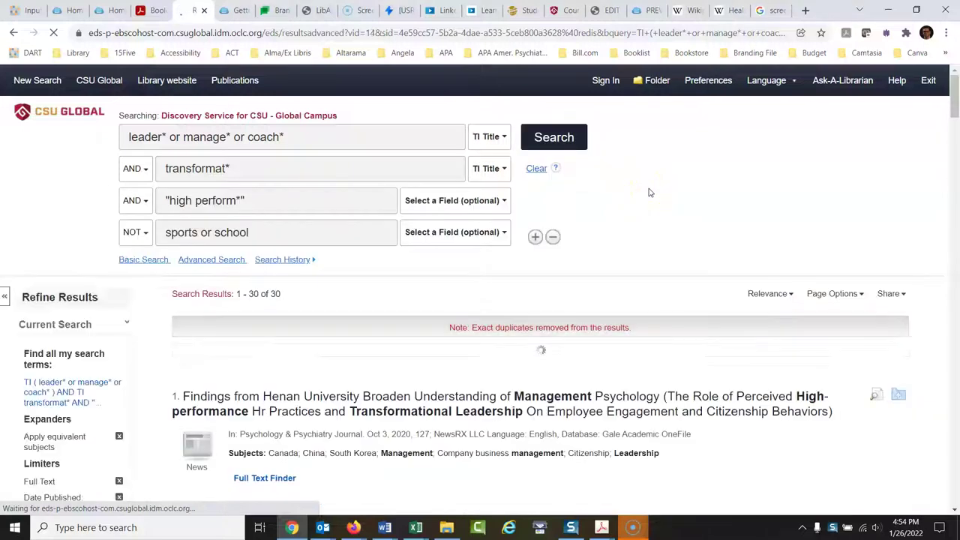
left_click(610, 194)
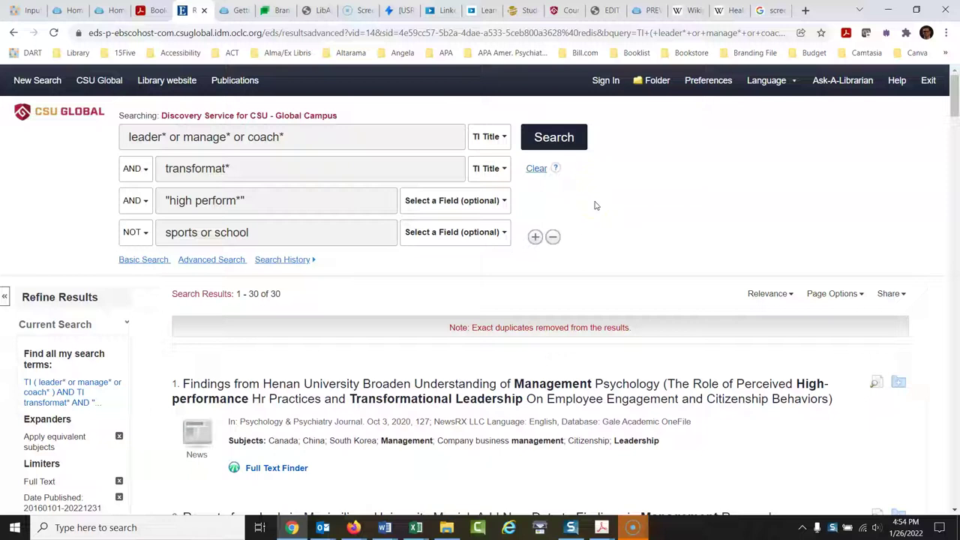
left_click(283, 172)
Broaden the second title term to 'transformat* or charisma* or authentic' and rerun, giving 32 results
left_click(260, 168)
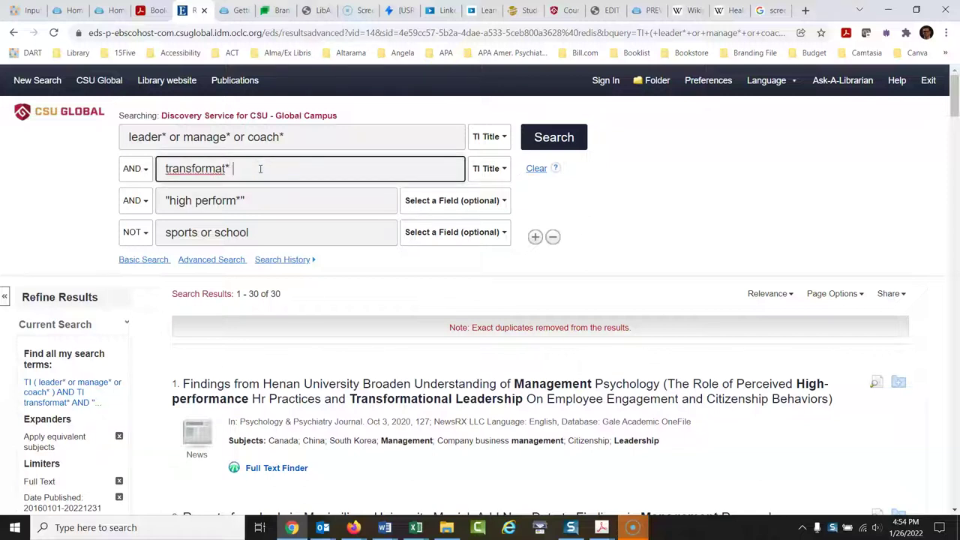
type("or")
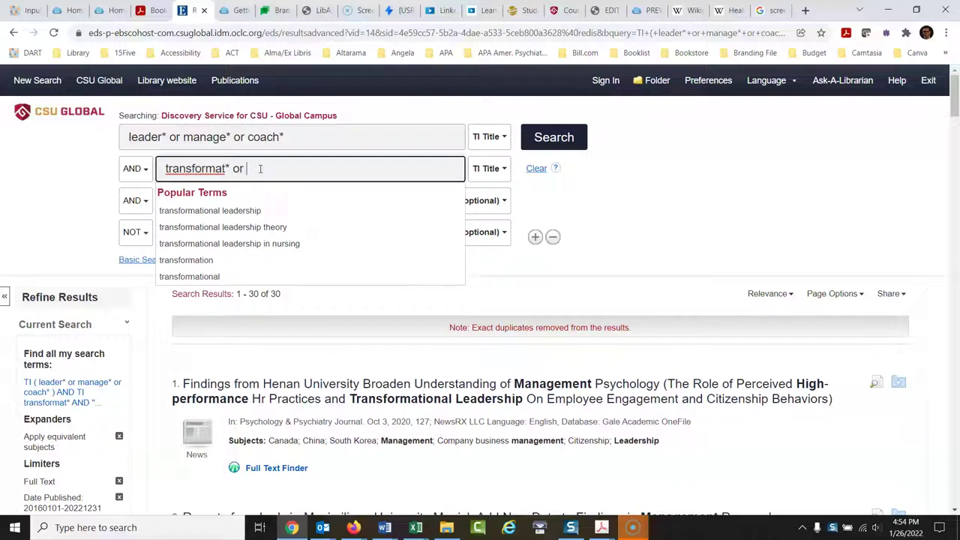
type(" charisma*")
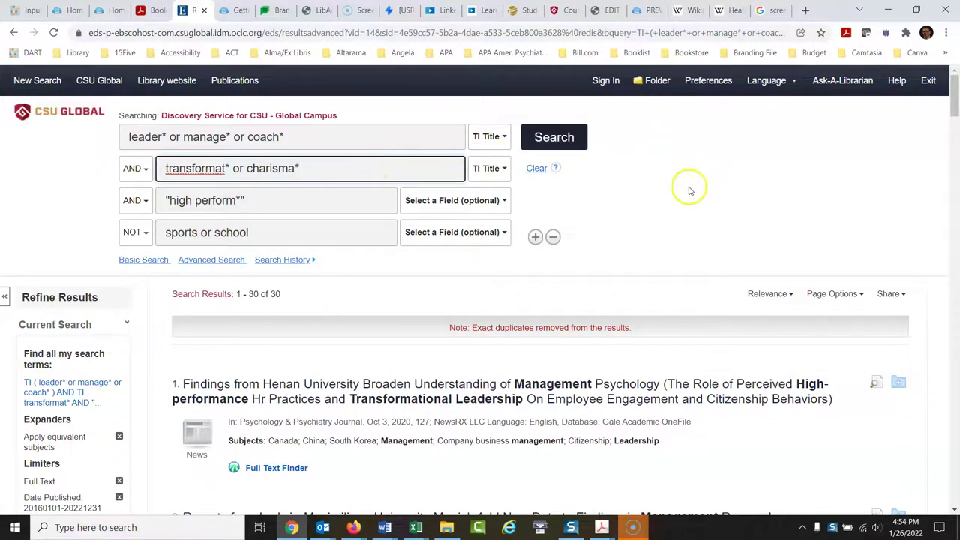
left_click(576, 147)
left_click(567, 140)
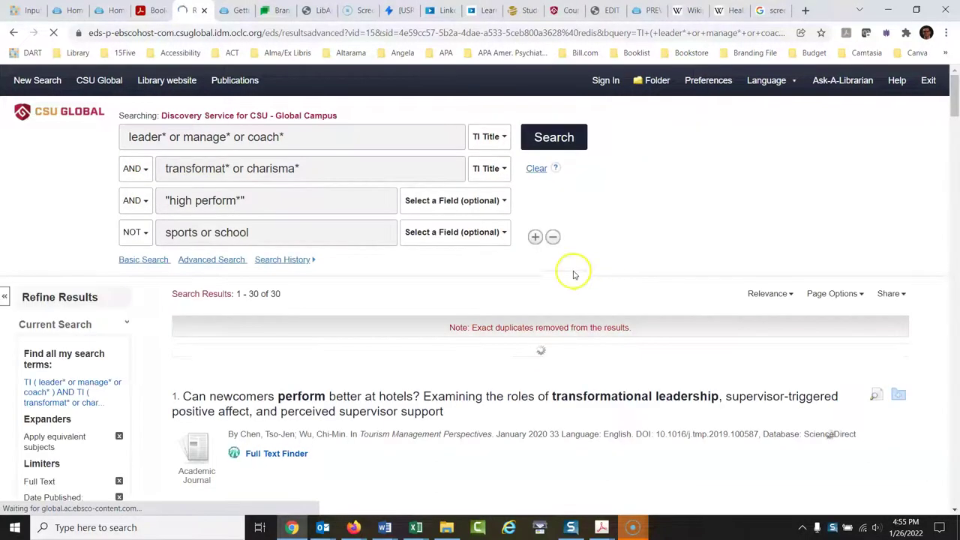
left_click(326, 167)
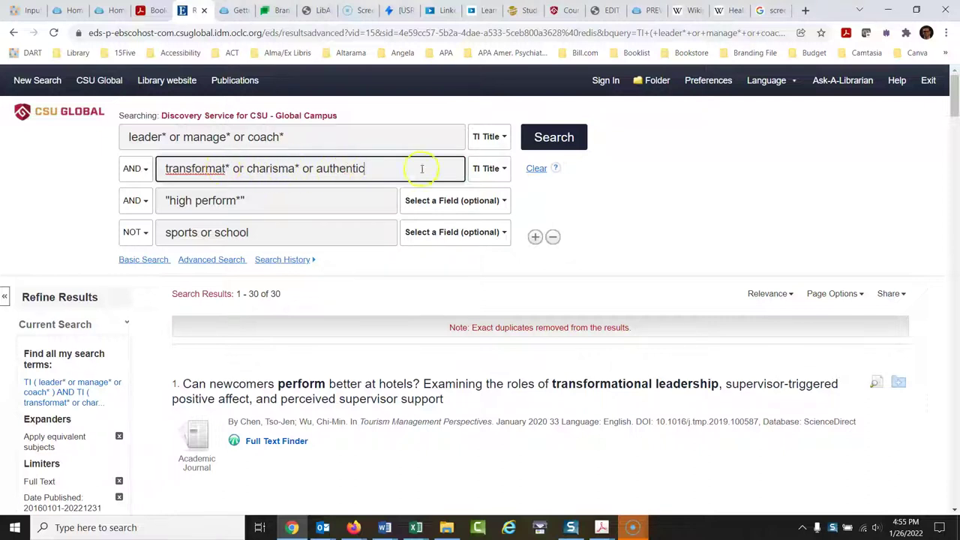
left_click(559, 139)
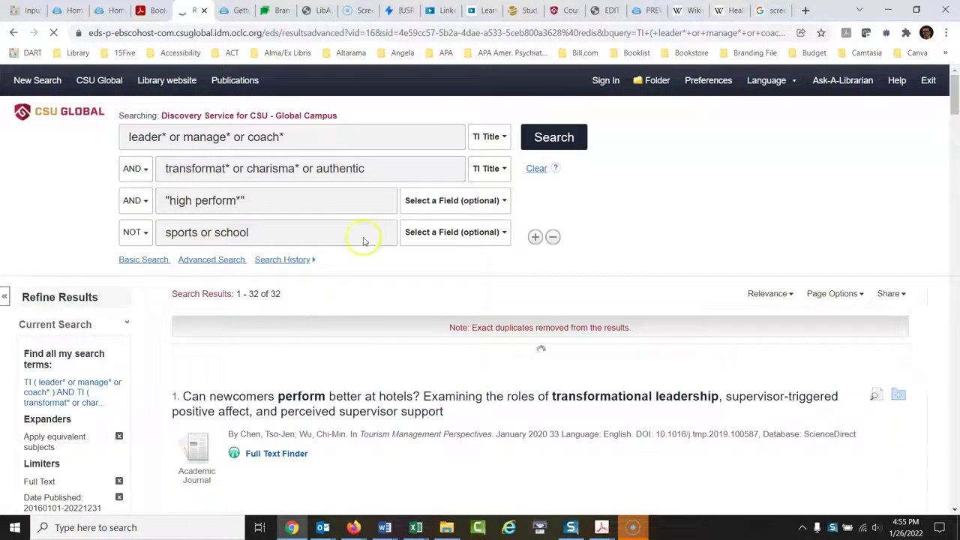
Append 'or servant' to the second title term and rerun, raising results to 43
left_click(383, 171)
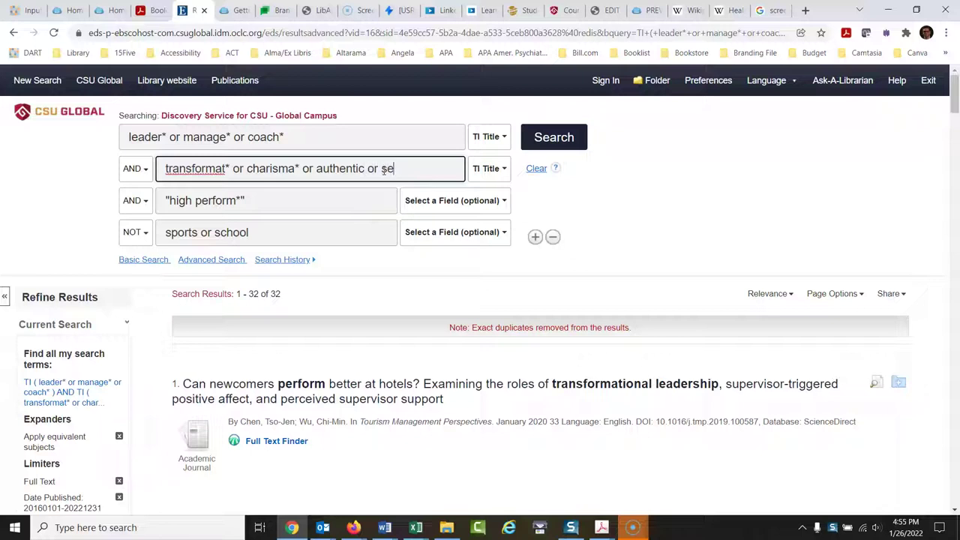
type("or servant")
left_click(566, 137)
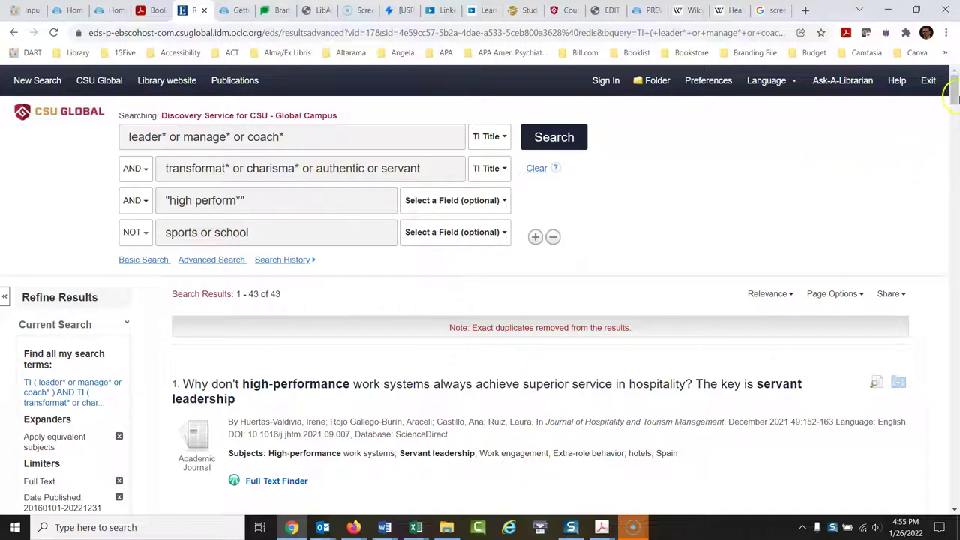
left_click_drag(956, 96, 955, 109)
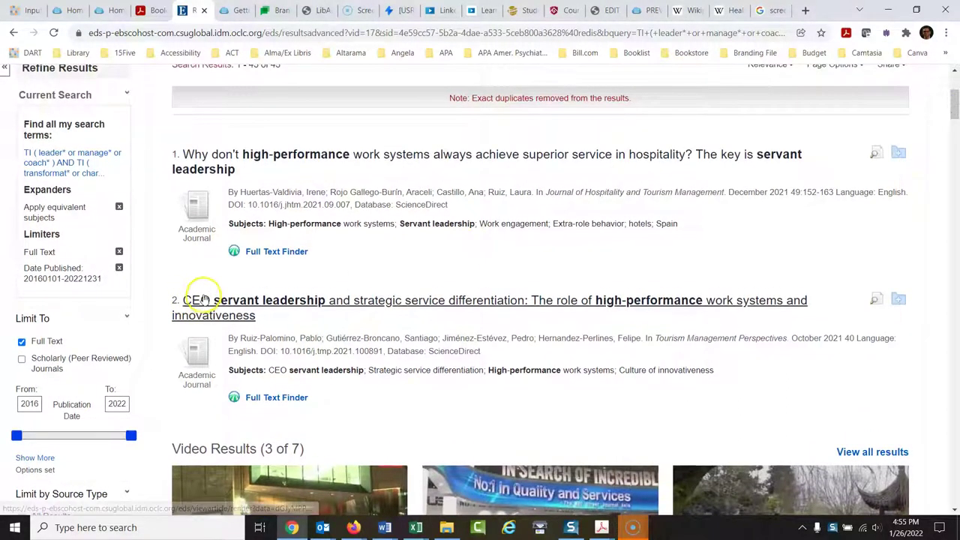
left_click_drag(954, 98, 955, 78)
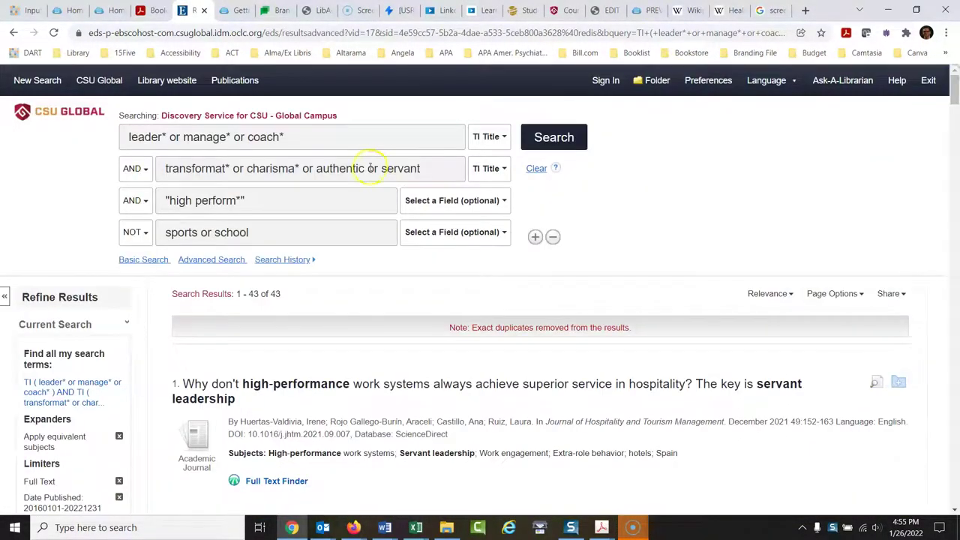
Add 'or ceo' to the first title term and resubmit; results stay at 43
left_click(323, 145)
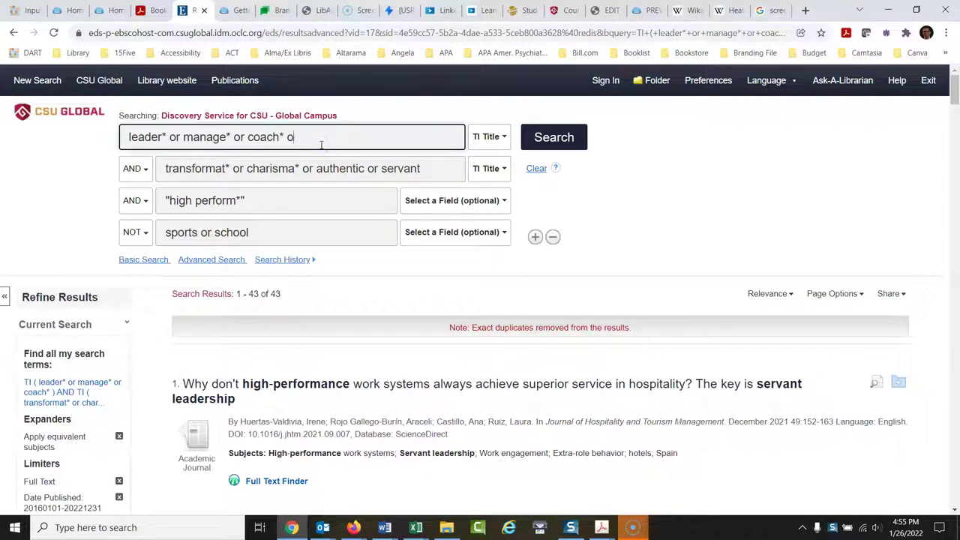
type("or ceo")
key("Return")
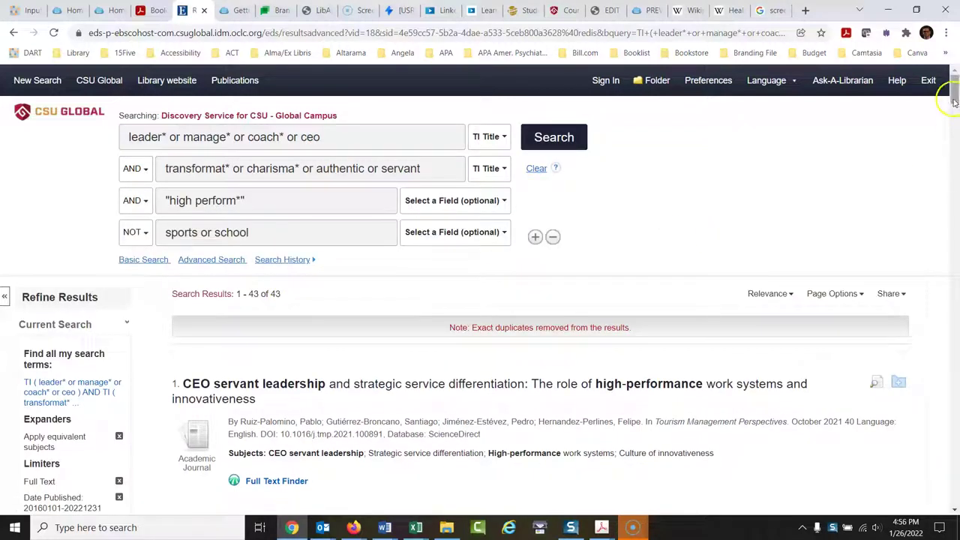
mouse_move(956, 103)
left_mouse_down()
mouse_move(956, 204)
mouse_move(956, 84)
left_mouse_up()
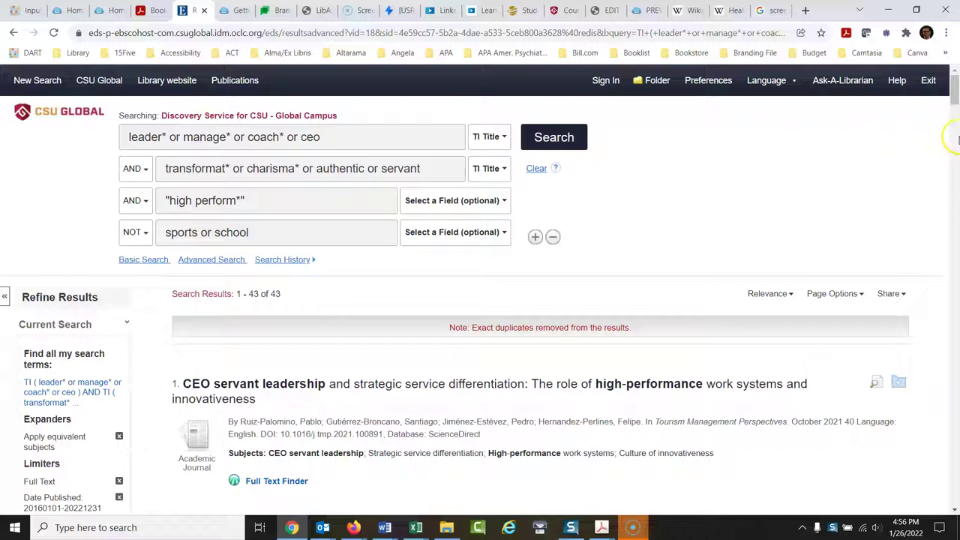
Tick Scholarly (Peer Reviewed) Journals under Limit To, narrowing the list to 25 articles
left_click_drag(955, 100, 956, 113)
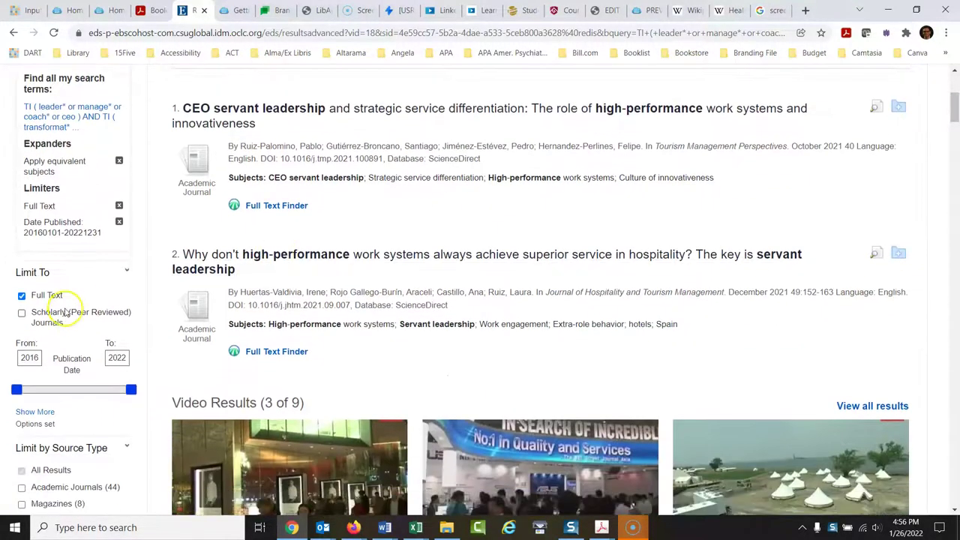
left_click(21, 314)
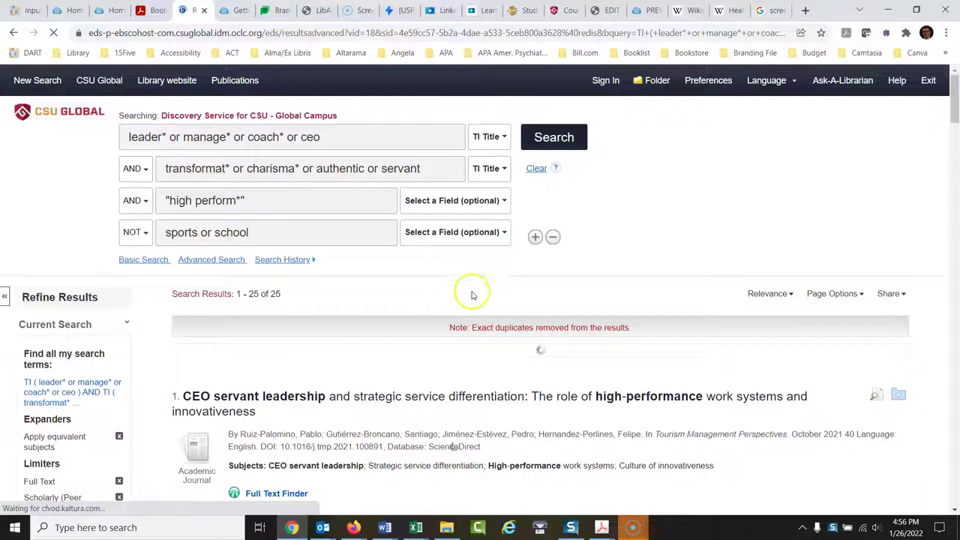
scroll(665, 258, "down", 4)
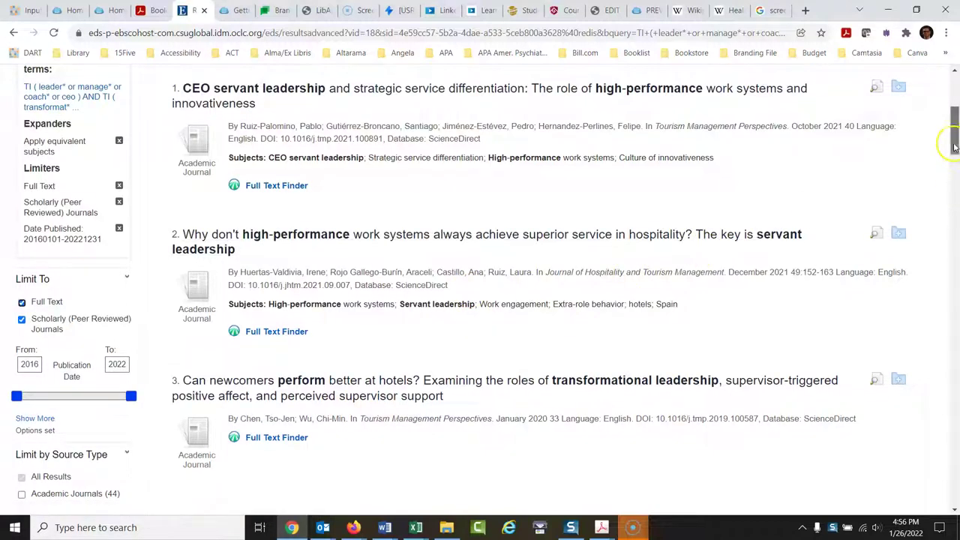
left_click_drag(951, 146, 953, 114)
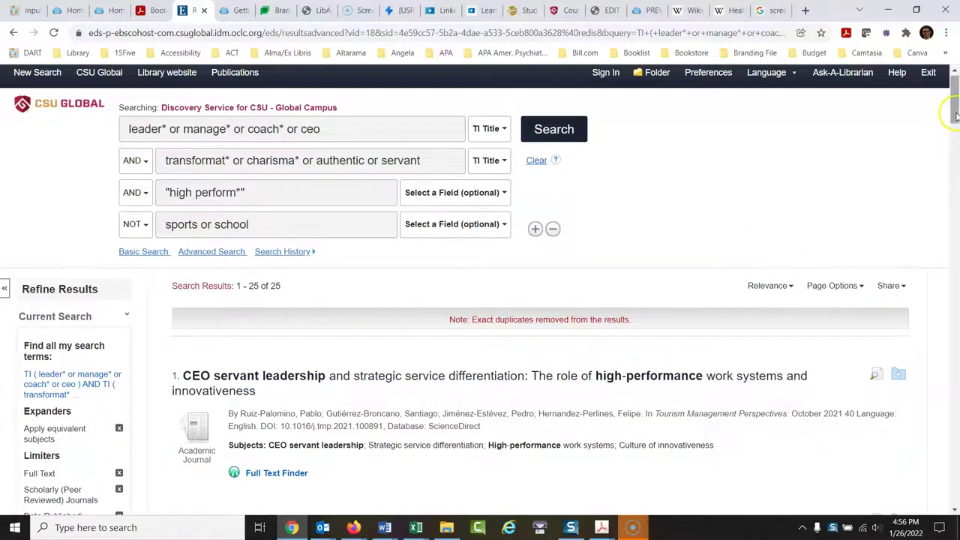
left_click_drag(955, 113, 956, 105)
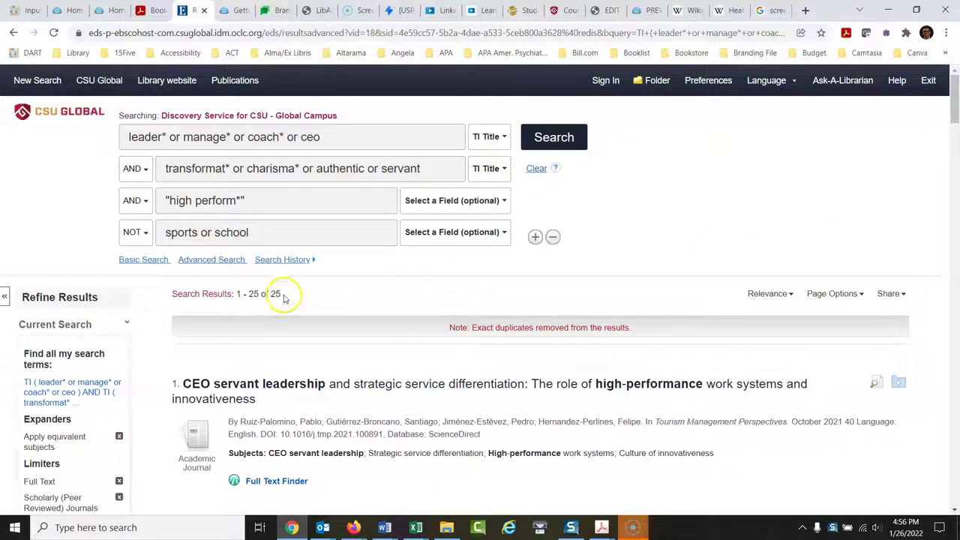